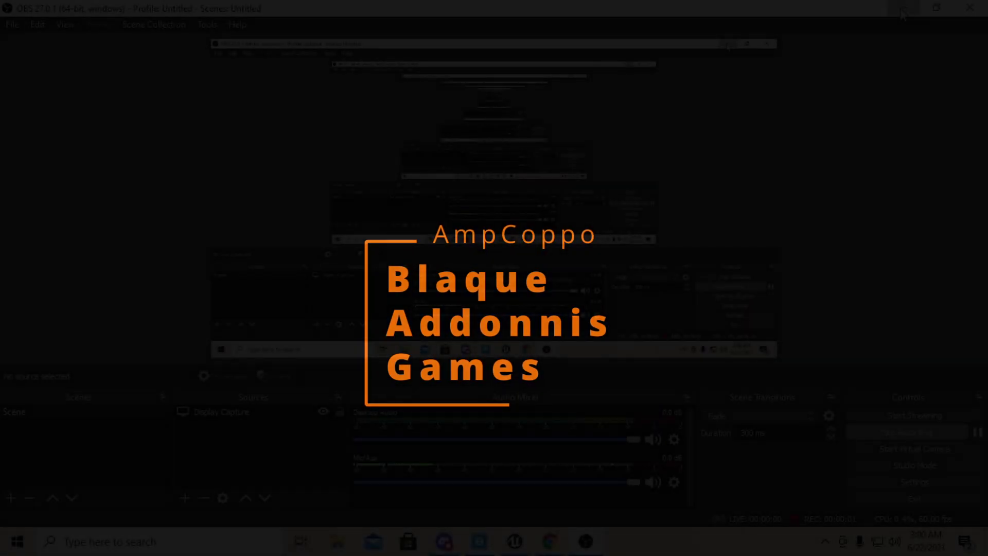
# Switch to Quixel Bridge and view the downloaded Kepaki MetaHuman.
pyautogui.click(903, 8)
pyautogui.click(514, 541)
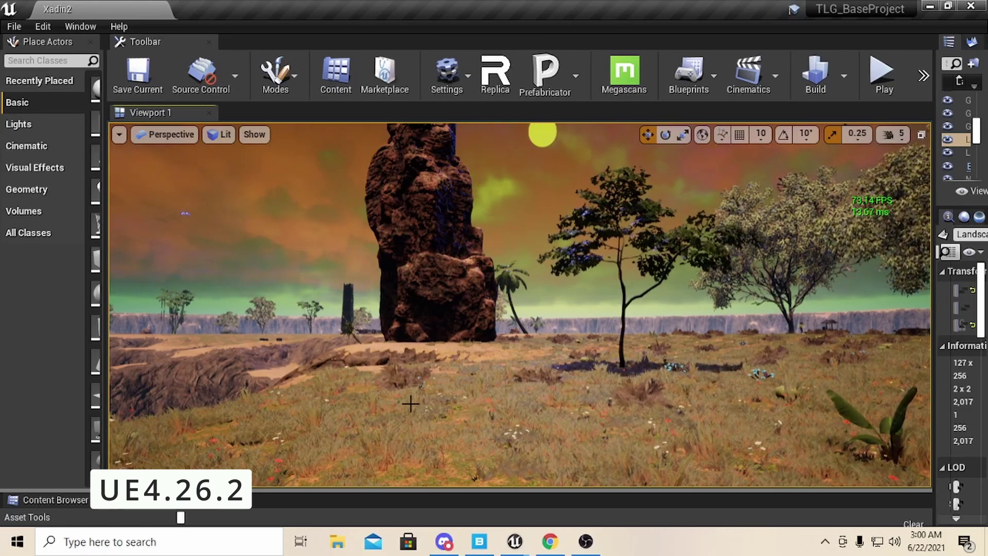
pyautogui.click(479, 541)
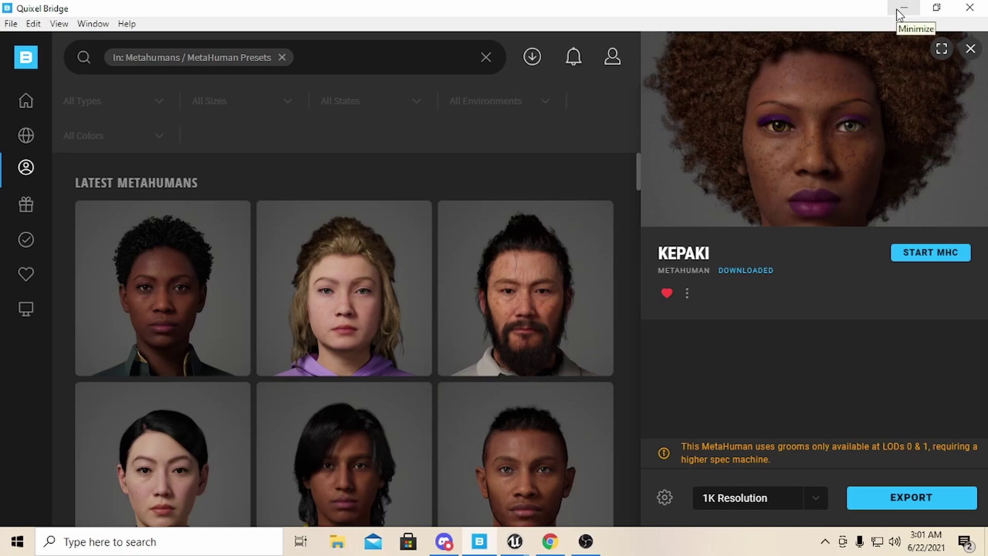
# Return to the TLG_BaseProject Unreal Editor, enlarge the content browser and open the BP_Kepaki blueprint from the MetaHumans/Kepaki folder.
pyautogui.moveTo(521, 540)
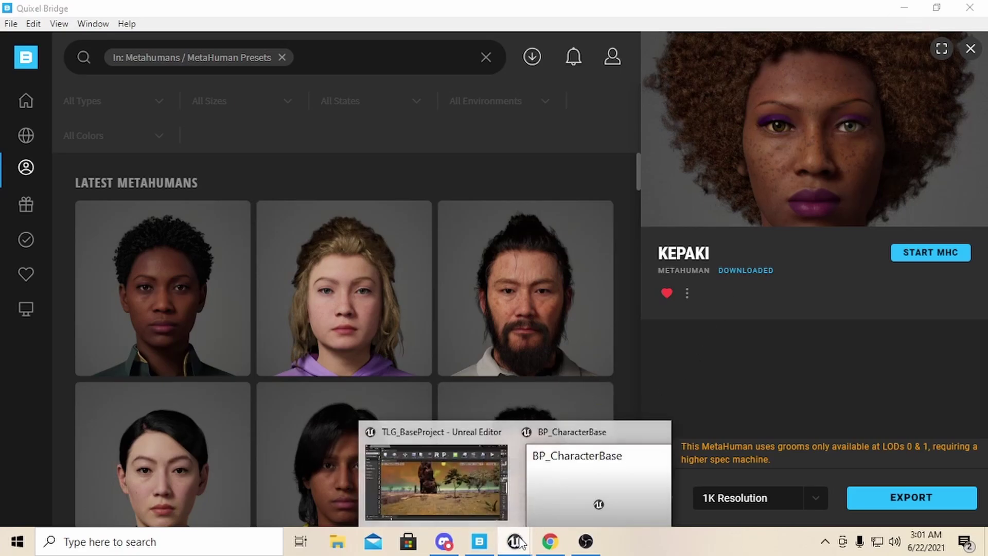
pyautogui.click(465, 490)
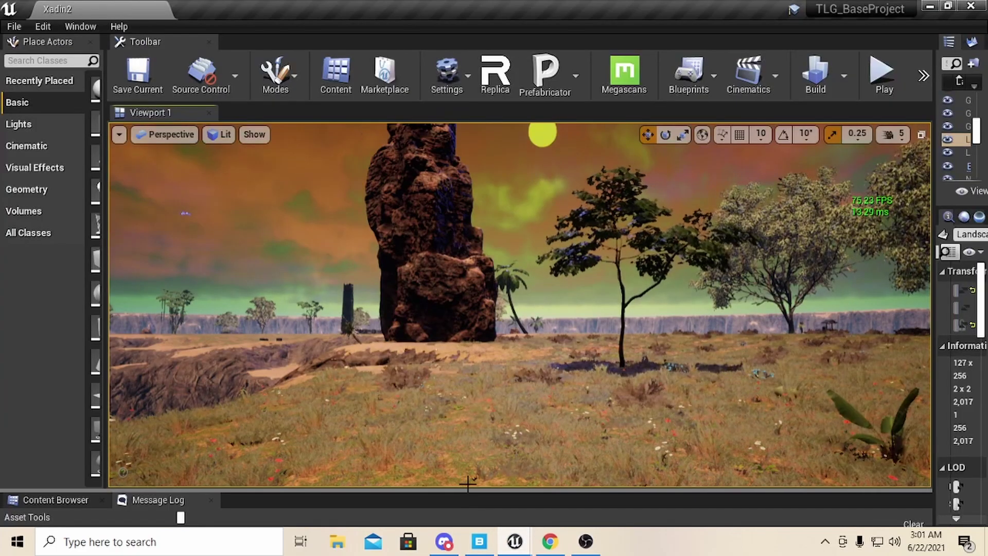
pyautogui.moveTo(468, 488); pyautogui.dragTo(167, 426)
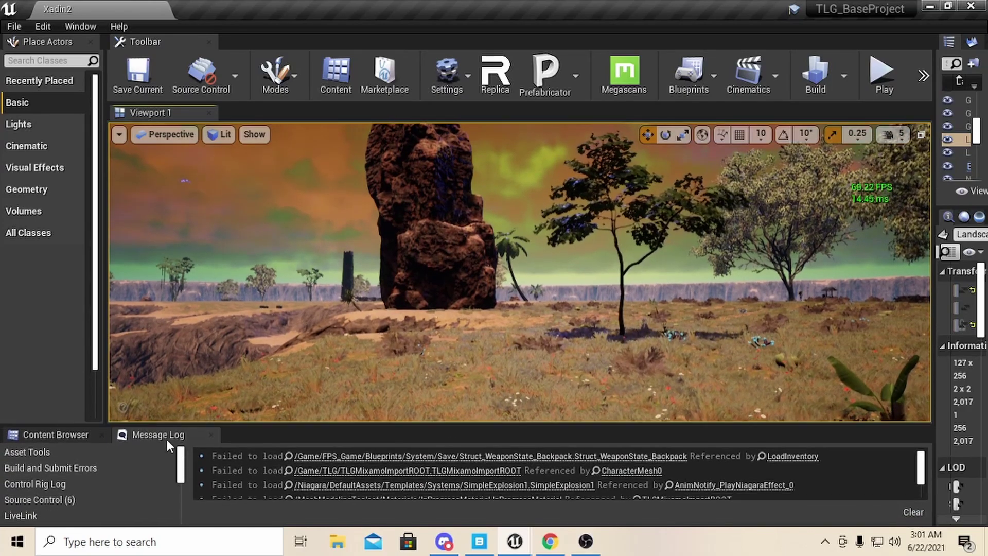
pyautogui.click(25, 437)
pyautogui.moveTo(441, 425); pyautogui.dragTo(440, 346)
pyautogui.doubleClick(497, 458)
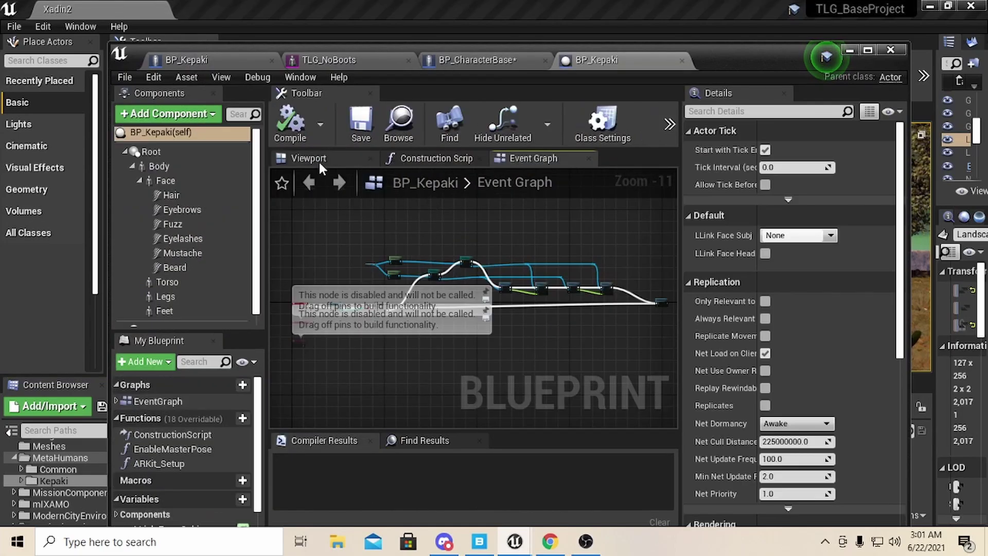
# Show the BP_Kepaki MetaHuman actor in its viewport and view its head and hair up close.
pyautogui.click(319, 159)
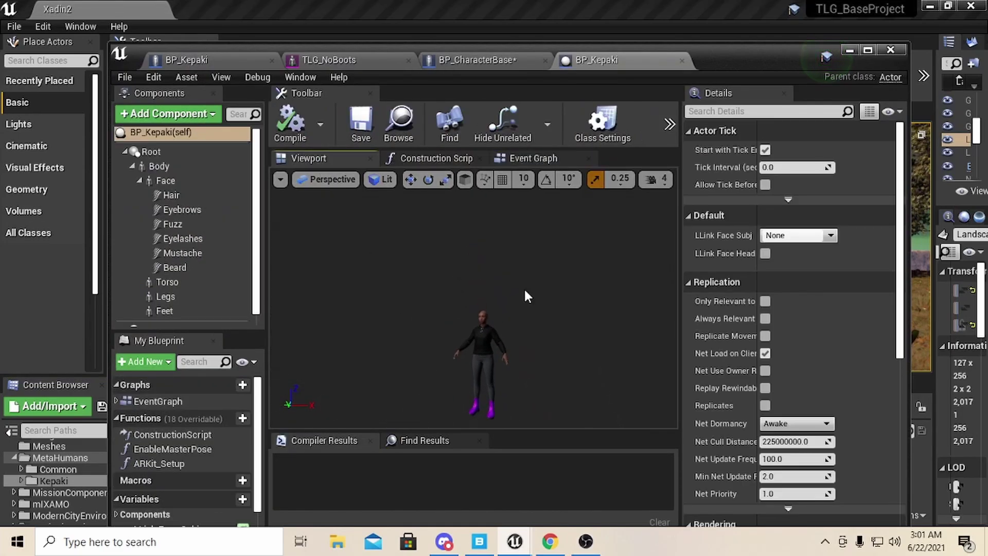
pyautogui.moveTo(525, 290); pyautogui.dragTo(568, 342, button='right')
pyautogui.moveTo(524, 291); pyautogui.dragTo(517, 342)
pyautogui.moveTo(520, 291); pyautogui.dragTo(521, 285, button='right')
pyautogui.moveTo(520, 286); pyautogui.dragTo(520, 263)
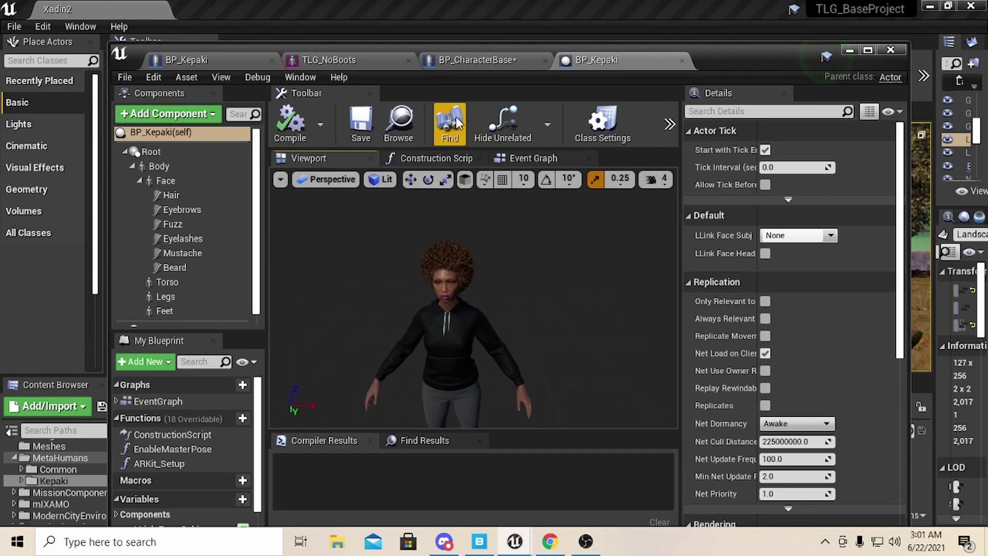
# Show the BP_Kepaki blueprint derived from BP Character Base in its viewport and view the head from the side.
pyautogui.click(489, 62)
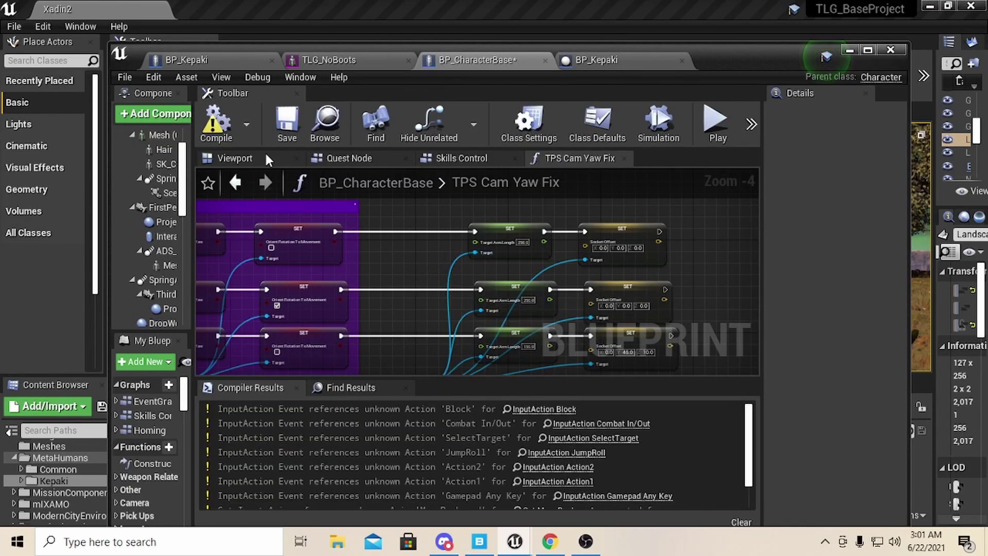
pyautogui.click(186, 60)
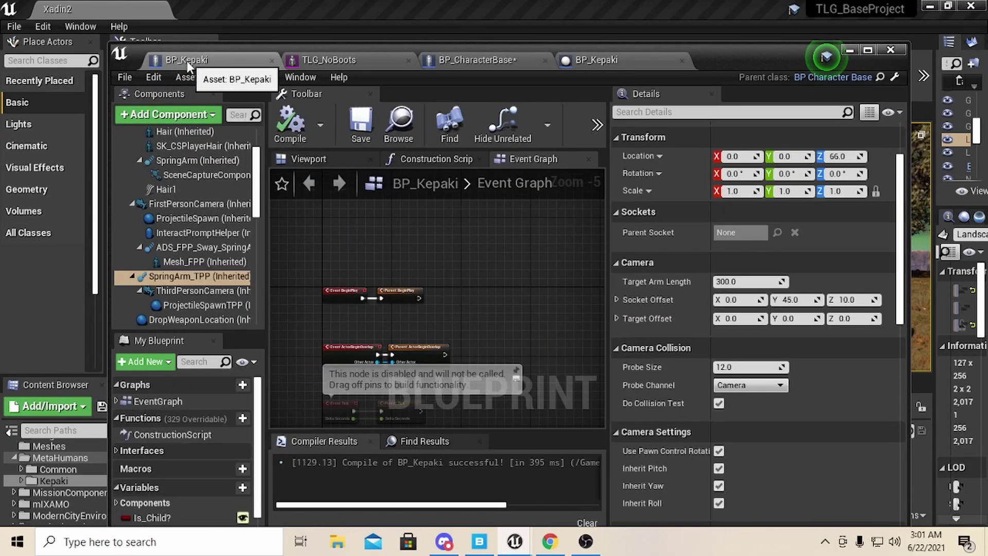
pyautogui.click(301, 159)
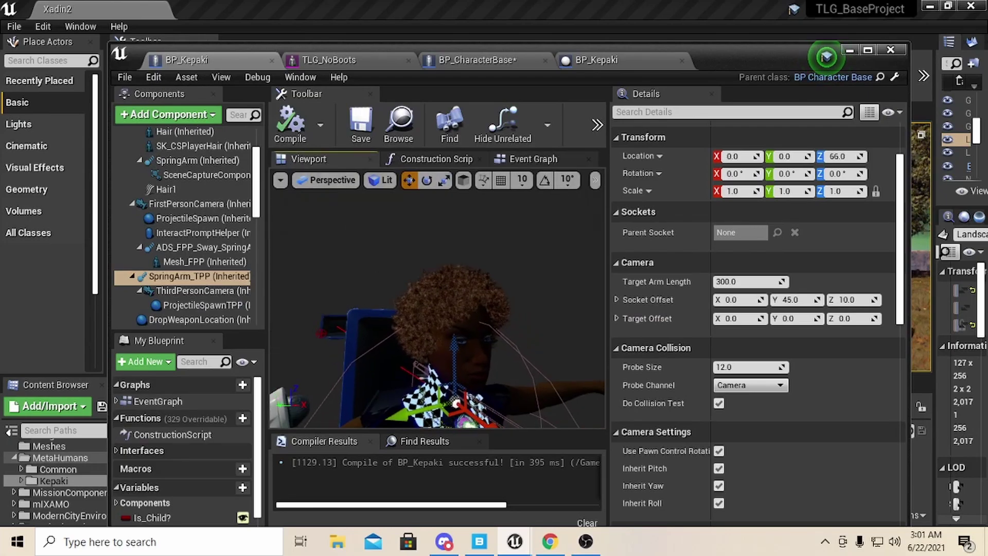
pyautogui.moveTo(374, 256); pyautogui.dragTo(489, 314, button='right')
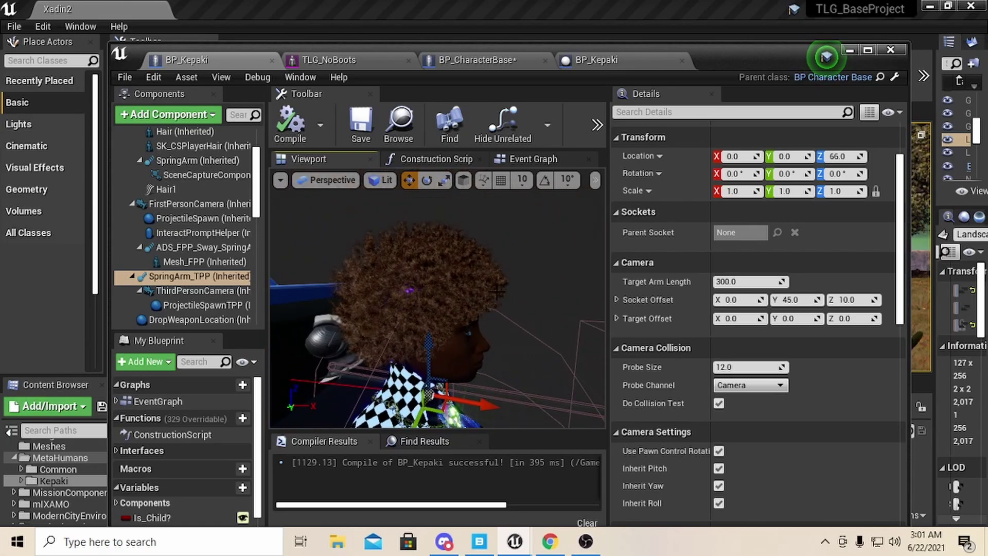
# Select the Hair1 groom component and set its Group ID 1 Hair Clip Length to 5.0.
pyautogui.click(456, 293)
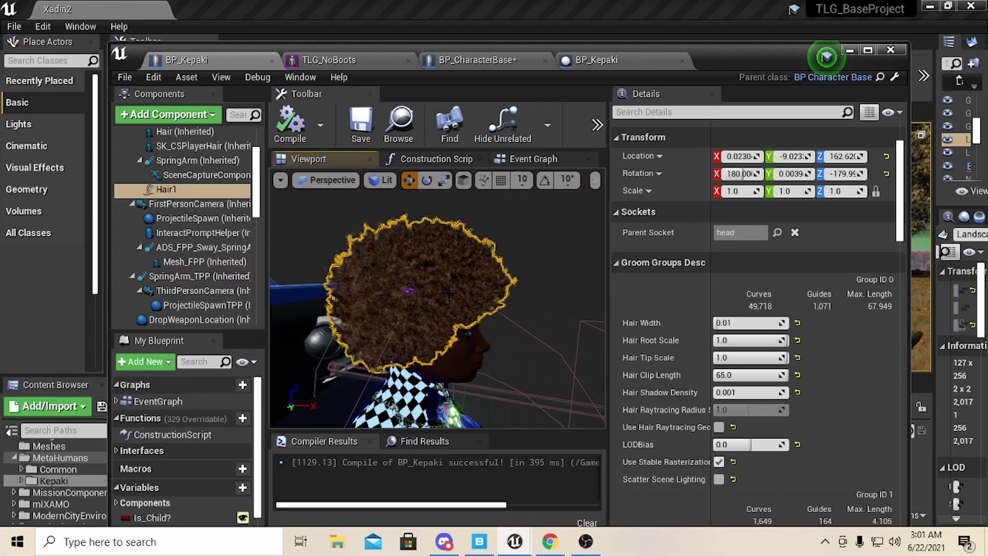
pyautogui.scroll(-2, 827, 469)
pyautogui.scroll(-5, 826, 467)
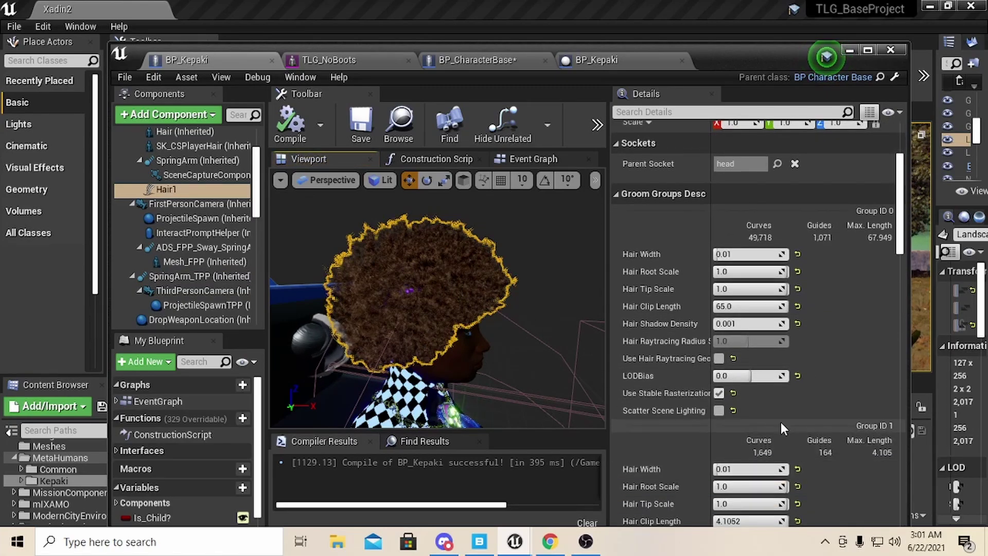
pyautogui.scroll(-5, 754, 376)
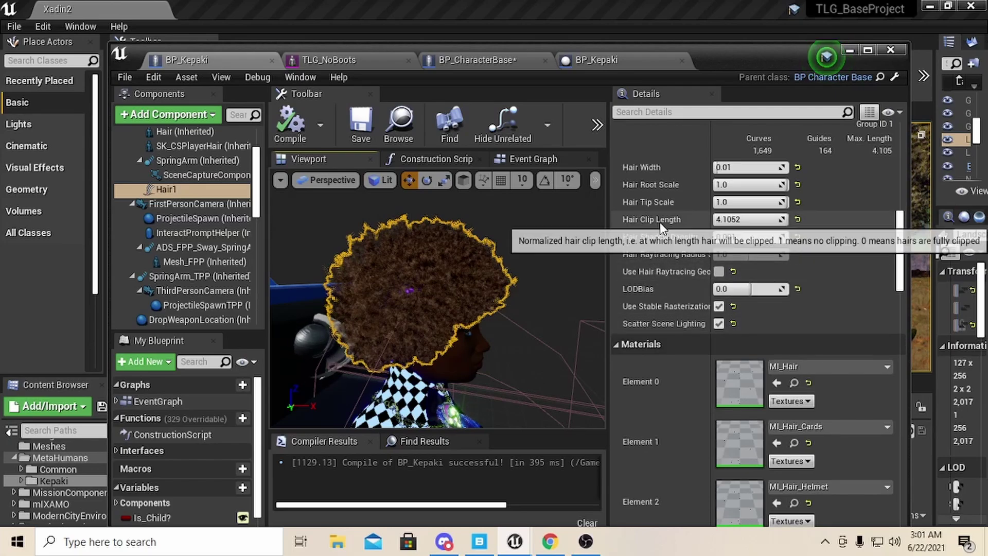
pyautogui.moveTo(778, 220); pyautogui.dragTo(740, 220)
pyautogui.click(731, 220)
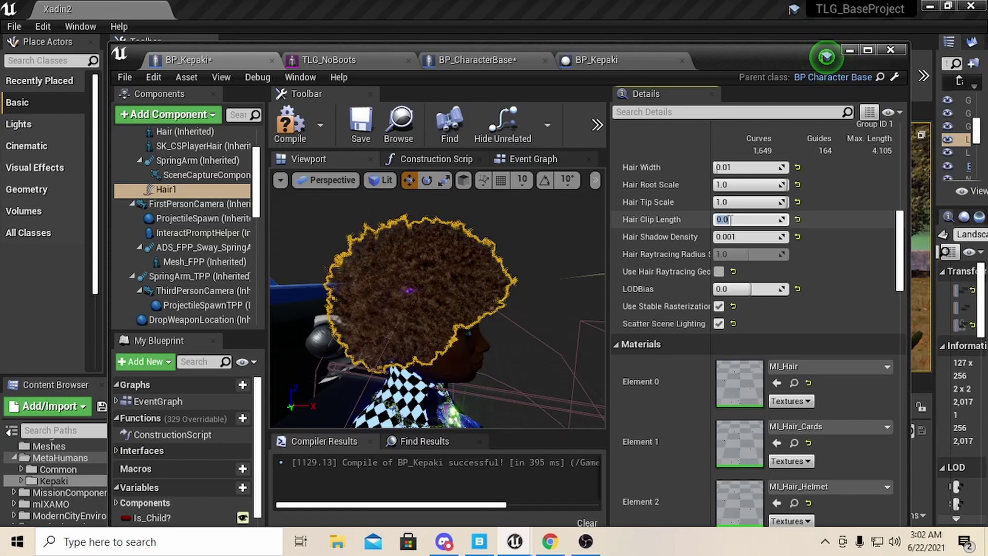
pyautogui.press('Return')
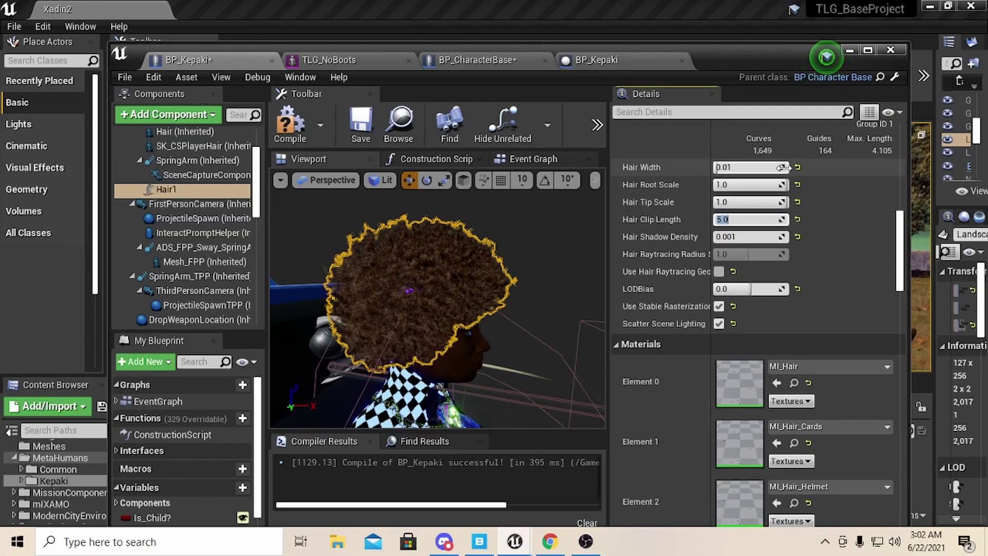
# Set the Group ID 1 Hair Width of the Hair1 groom to 0.001.
pyautogui.click(747, 167)
pyautogui.write('0.001')
pyautogui.press('Return')
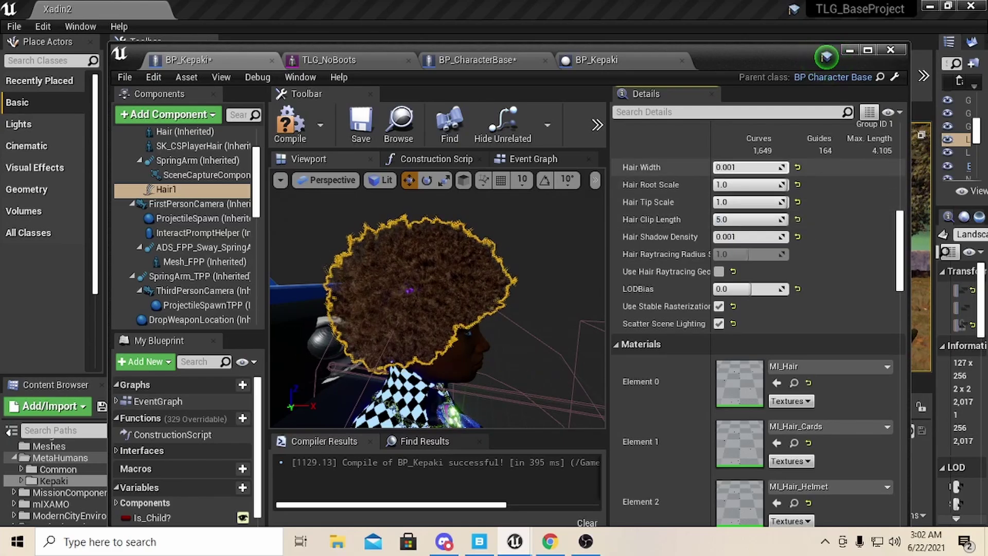
# Try a Group ID 1 Hair Width of 1.0 on the Hair1 groom and undo that change.
pyautogui.moveTo(723, 168); pyautogui.dragTo(786, 168)
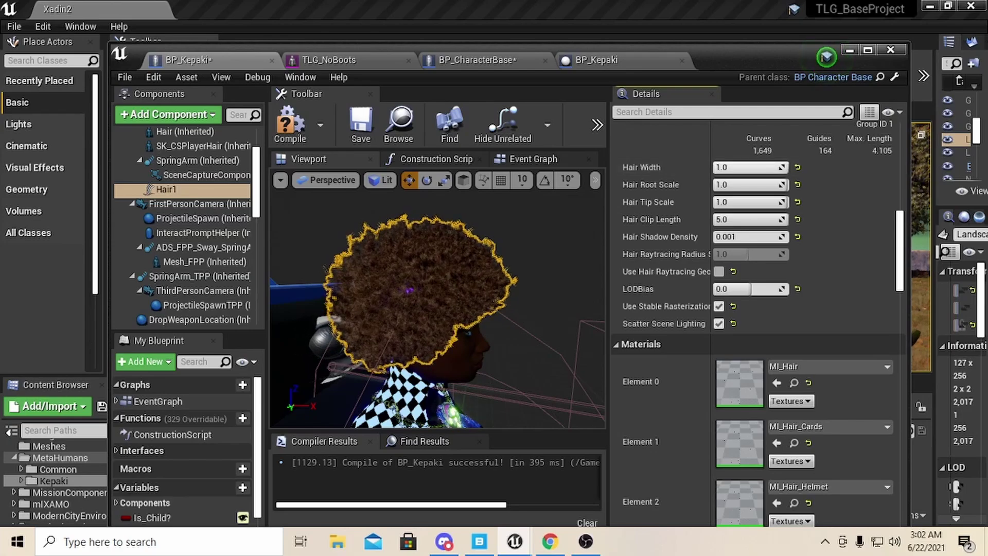
pyautogui.hotkey('ctrl', 'z')
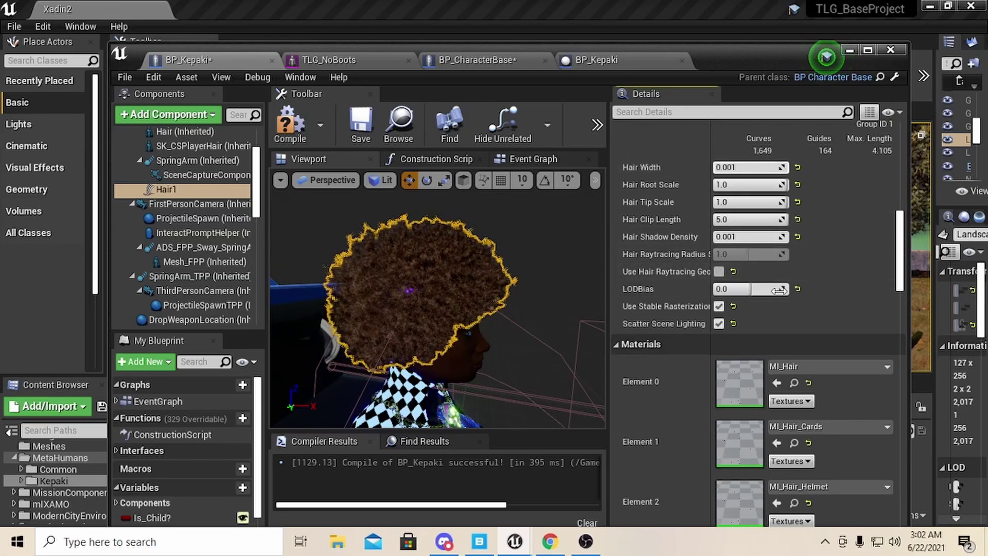
pyautogui.scroll(-3, 810, 443)
pyautogui.scroll(-4, 811, 444)
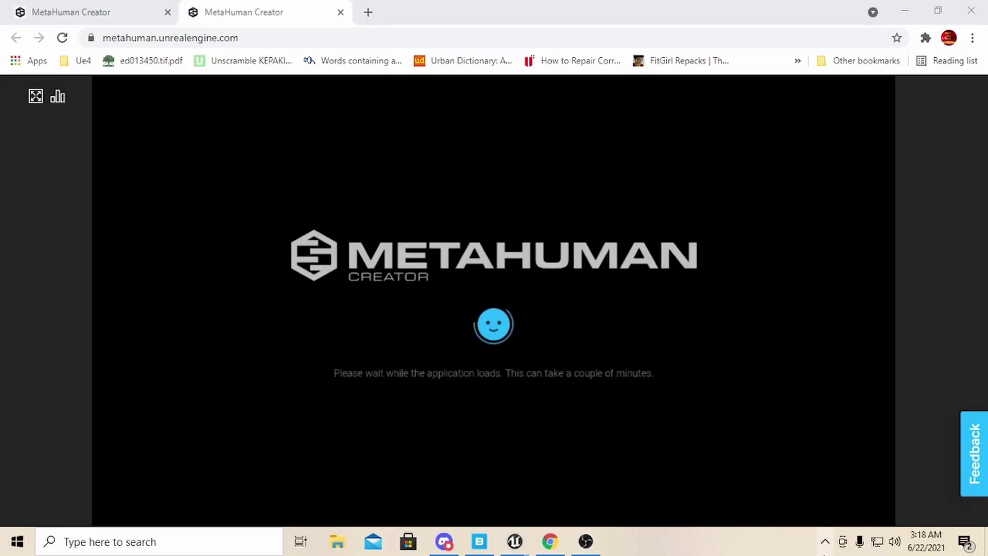
# Preview the saved Malika and Iyawa characters in MetaHuman Creator and check the groom warning on Kepaki.
pyautogui.click(824, 543)
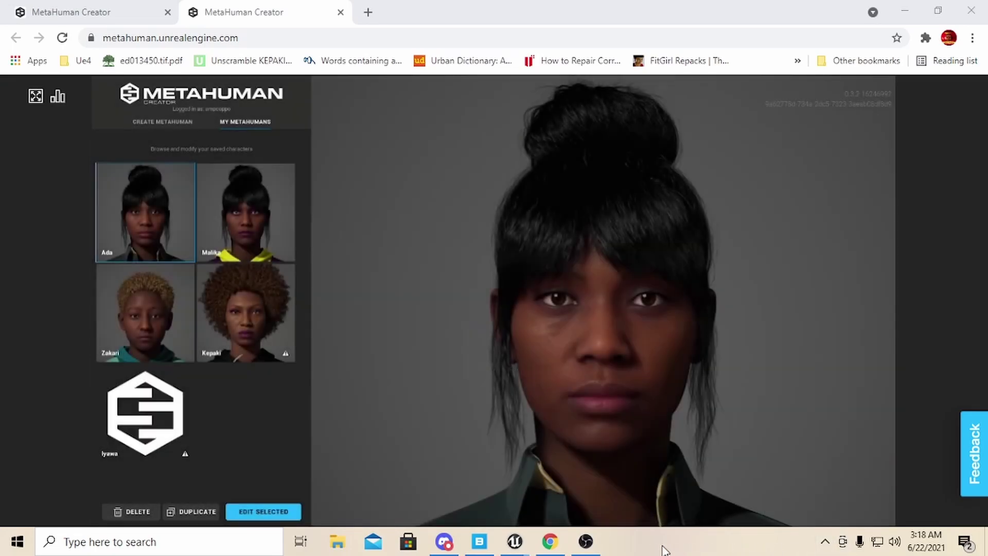
pyautogui.scroll(-3, 488, 348)
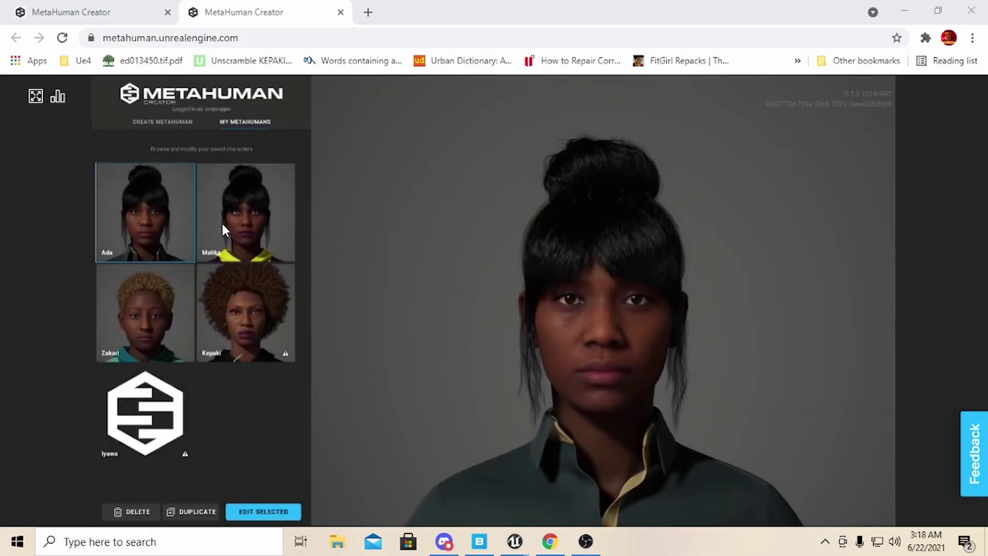
pyautogui.click(224, 230)
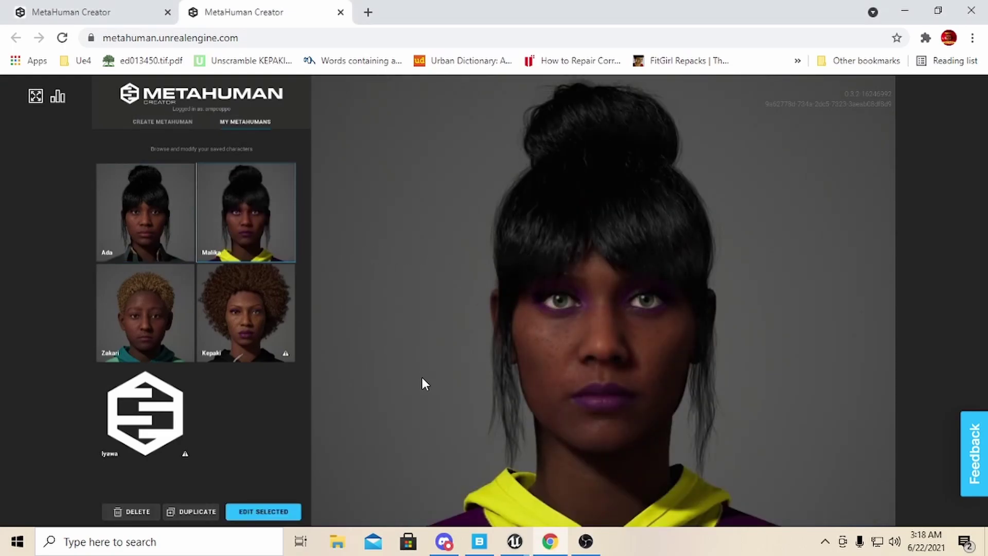
pyautogui.click(158, 442)
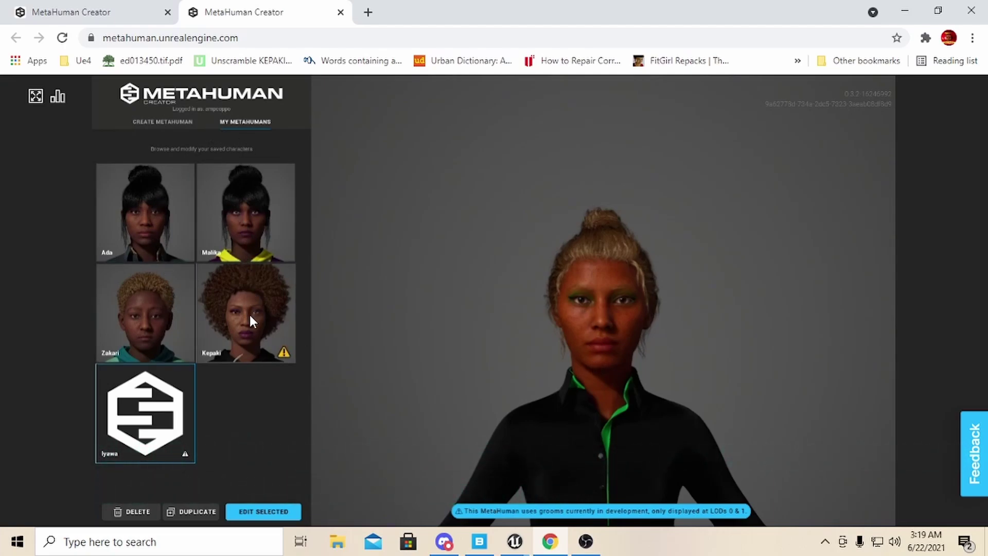
pyautogui.moveTo(283, 354)
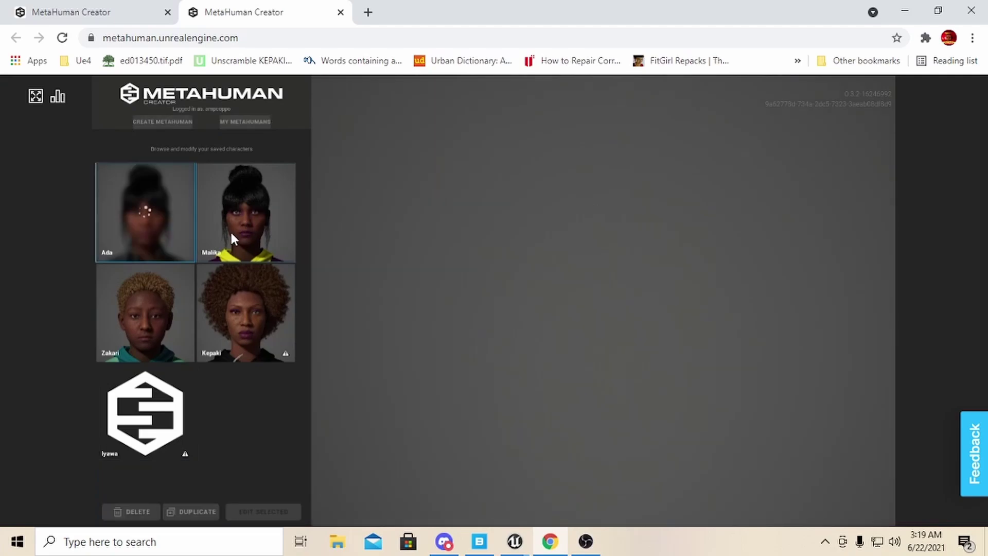
# Select the Malika character among the saved MetaHumans and open it for editing.
pyautogui.click(232, 237)
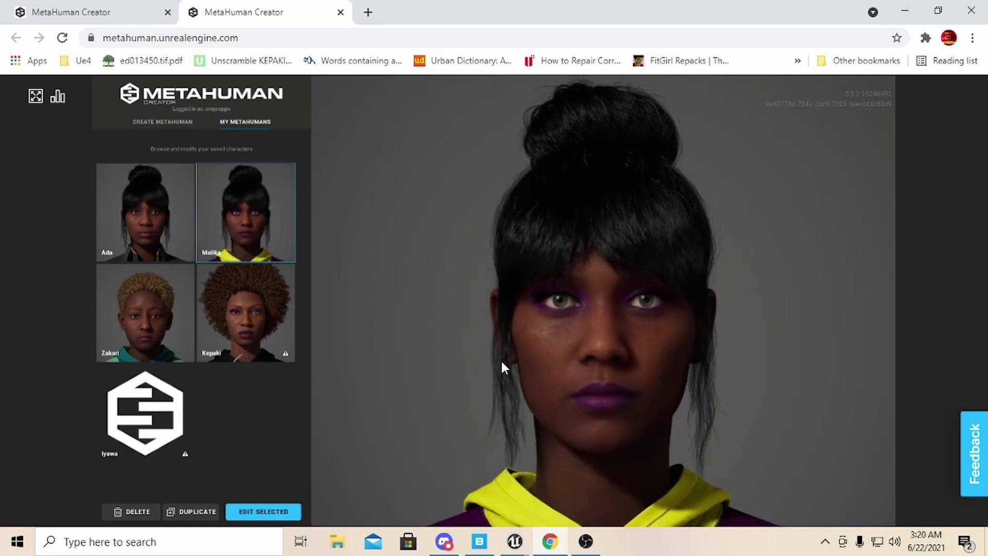
pyautogui.scroll(-2, 554, 408)
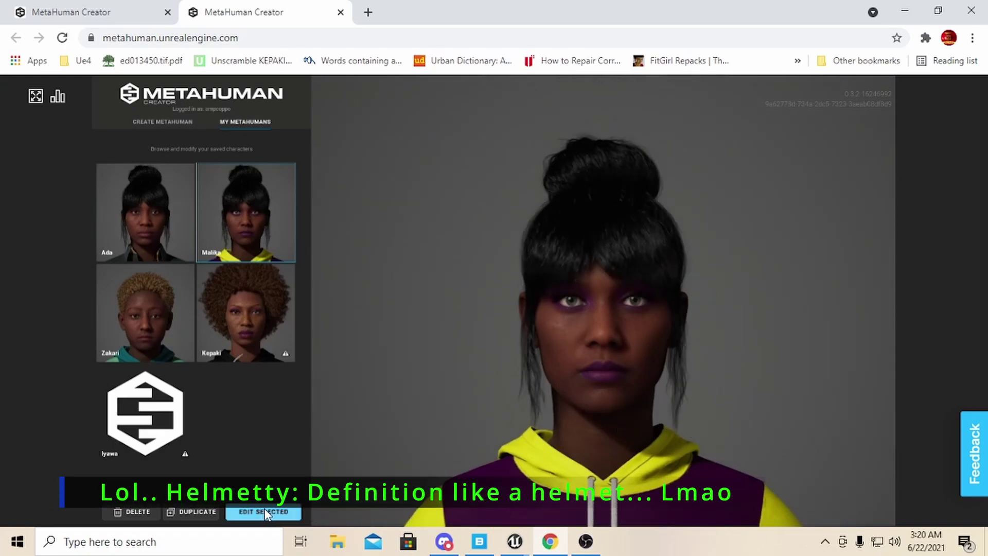
pyautogui.scroll(-2, 720, 361)
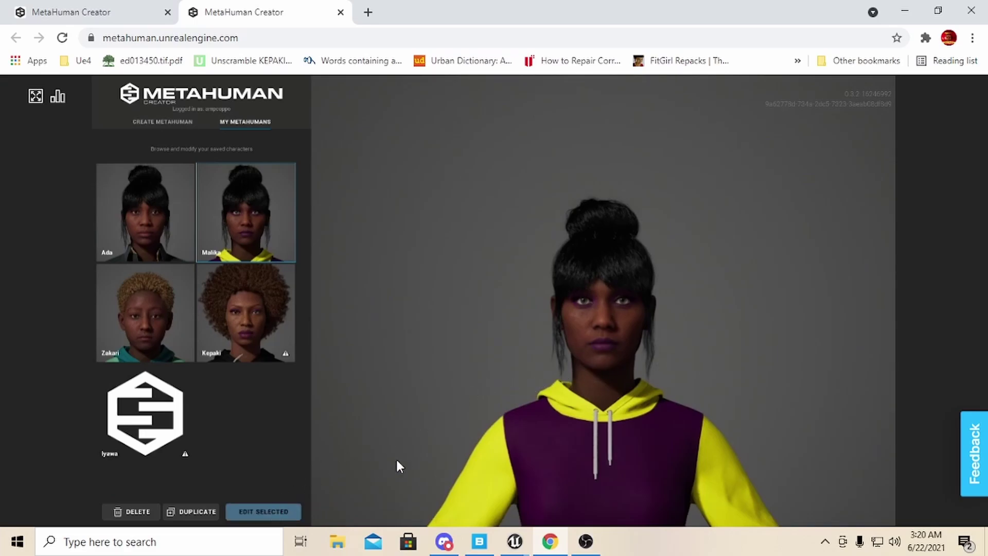
pyautogui.click(273, 512)
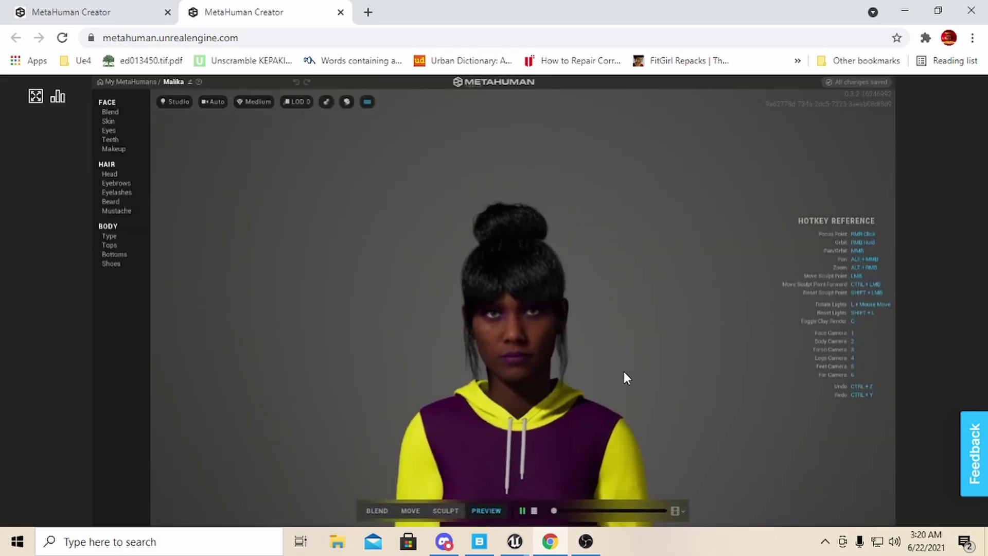
# Examine Malika's hair and body in the animated preview, both close up and from a distance.
pyautogui.scroll(1, 556, 341)
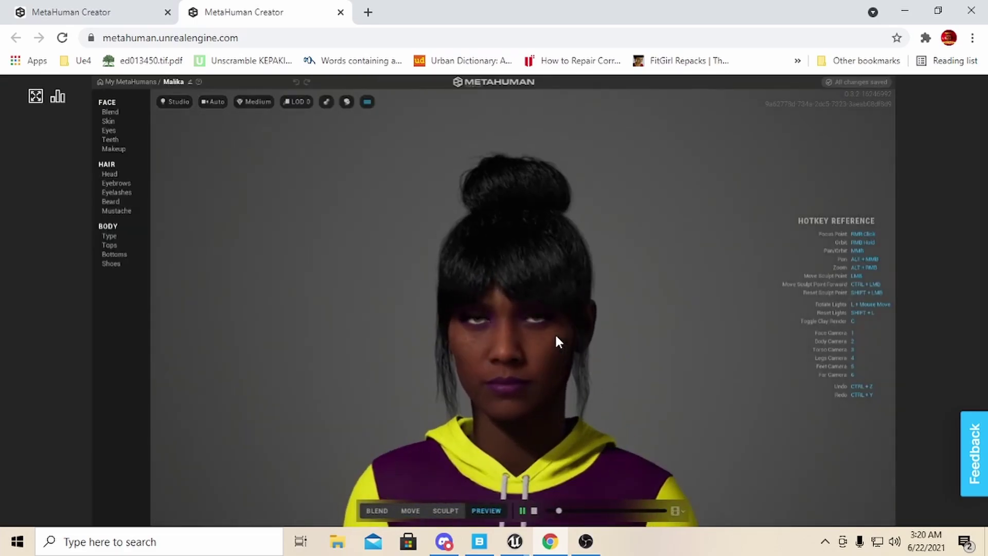
pyautogui.scroll(3, 557, 340)
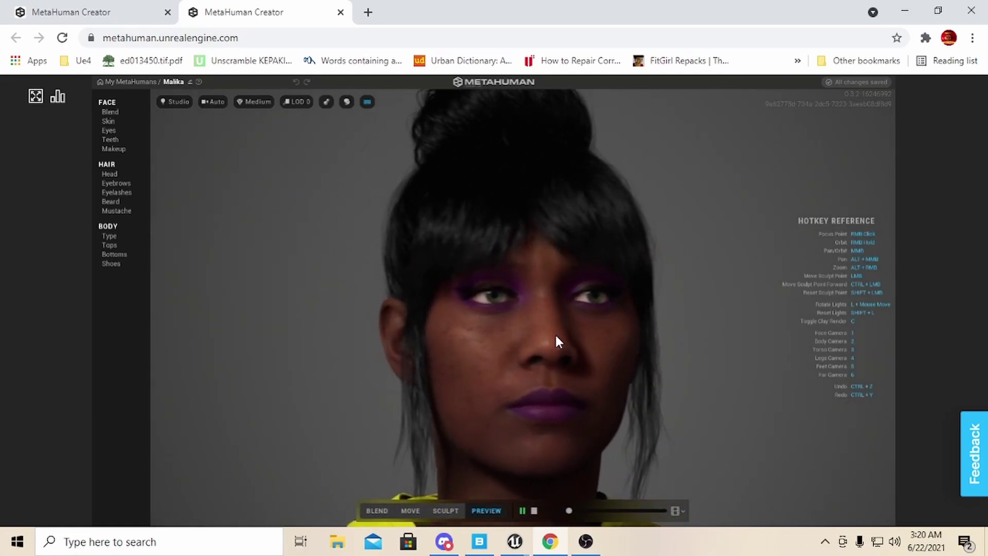
pyautogui.scroll(-5, 556, 336)
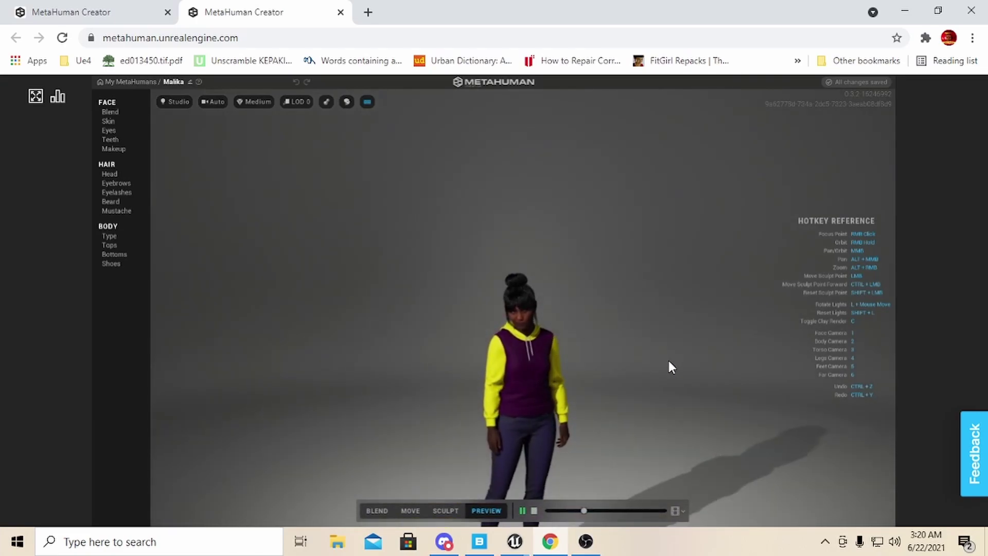
pyautogui.scroll(4, 638, 353)
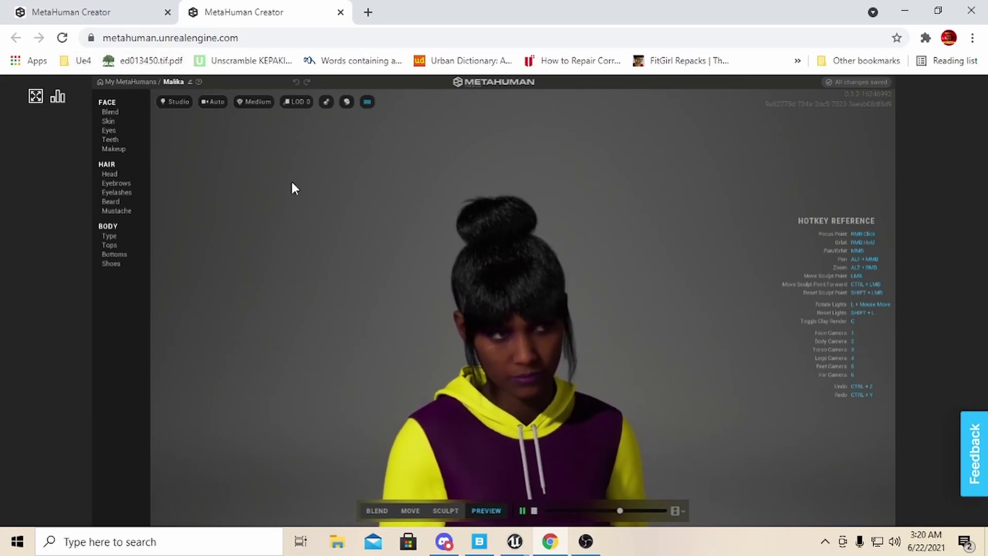
# Switch to Quixel Bridge, find Malika under My MetaHumans and start the character's update.
pyautogui.click(479, 542)
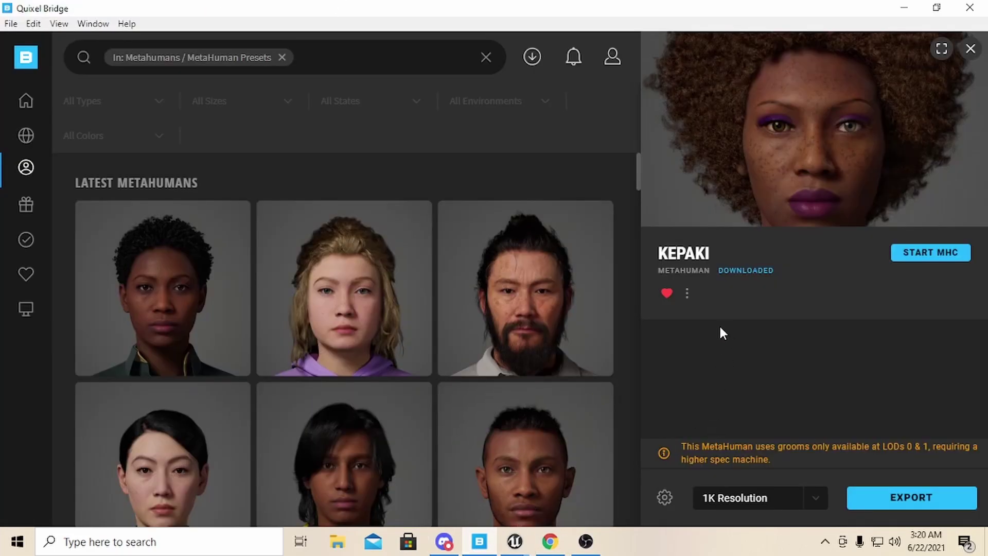
pyautogui.scroll(-3, 287, 323)
pyautogui.scroll(3, 302, 347)
pyautogui.moveTo(36, 179)
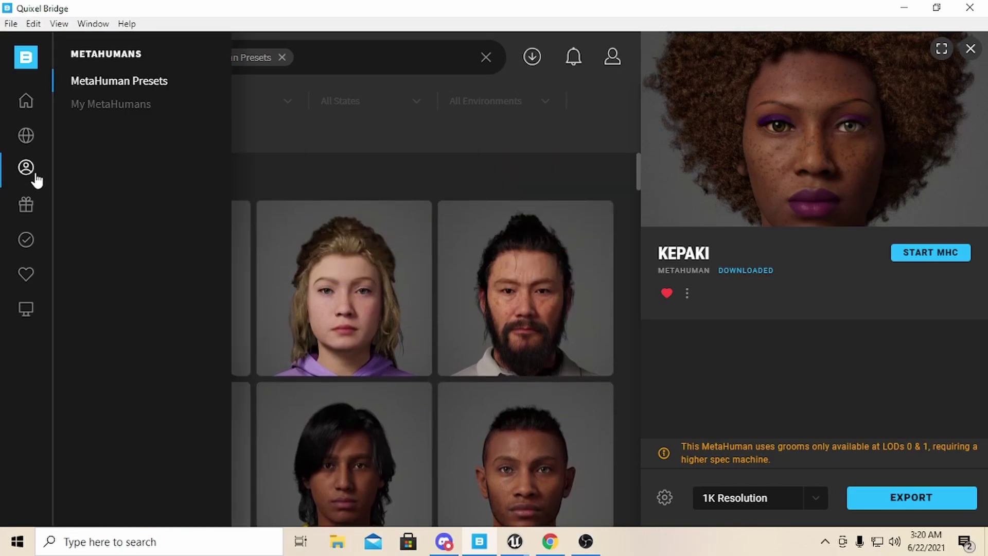
pyautogui.click(94, 105)
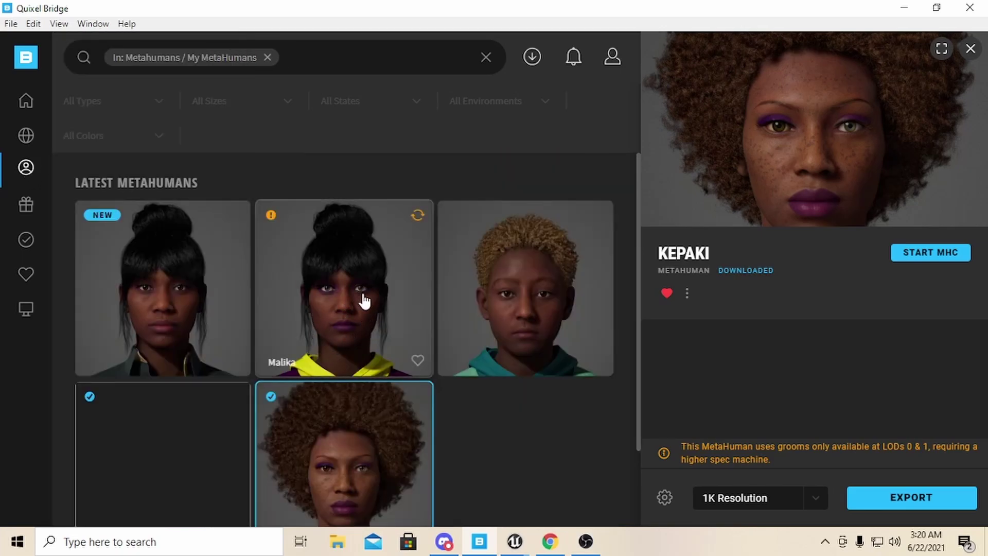
pyautogui.click(361, 303)
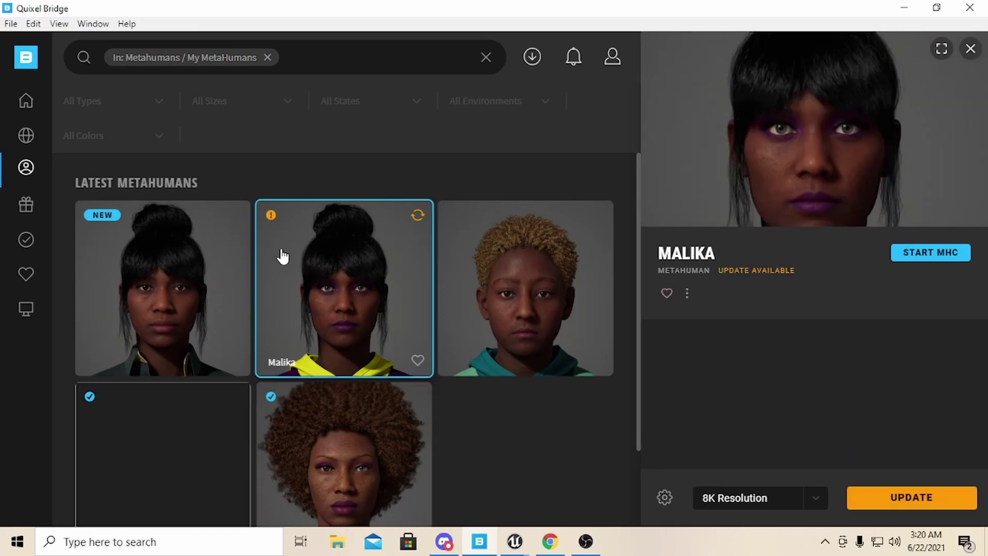
pyautogui.click(919, 500)
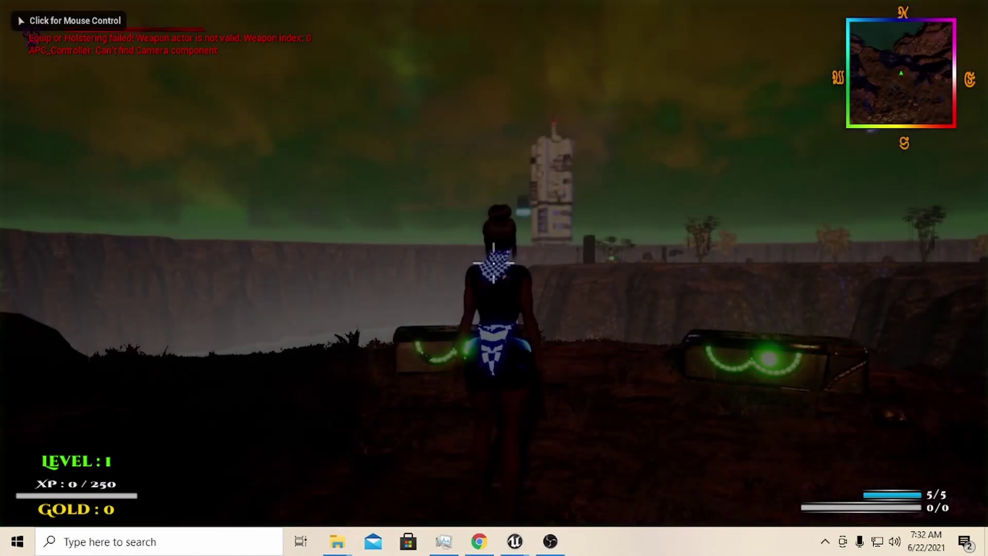
# Run the bun-haired character around the desert level in play mode to examine her hair from the front, side and back.
pyautogui.press('w')
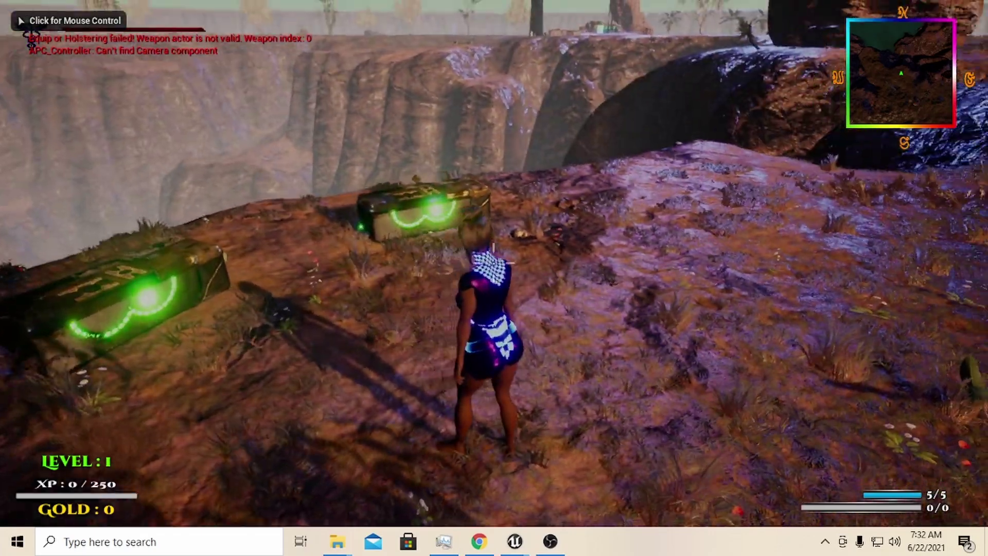
pyautogui.press('w')
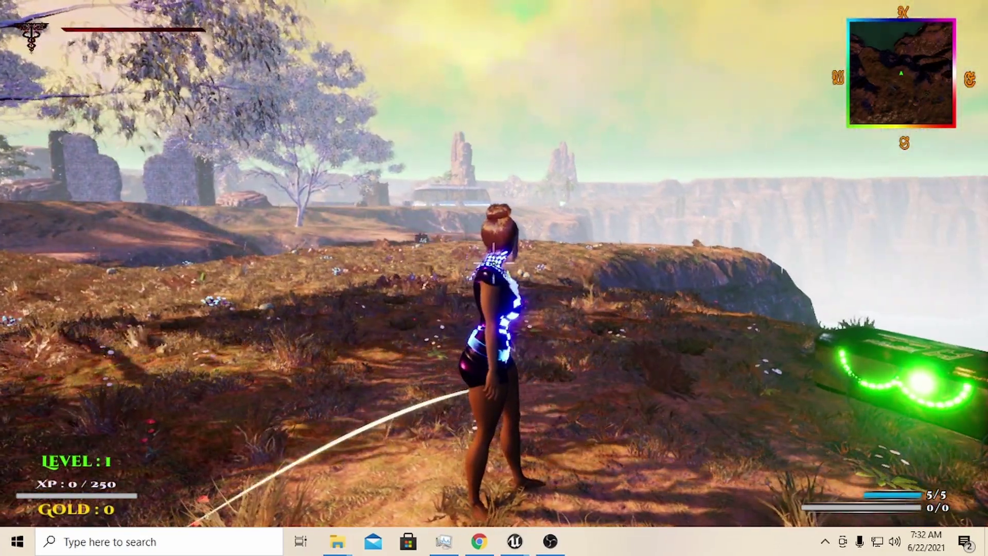
pyautogui.press('s')
pyautogui.press('s')
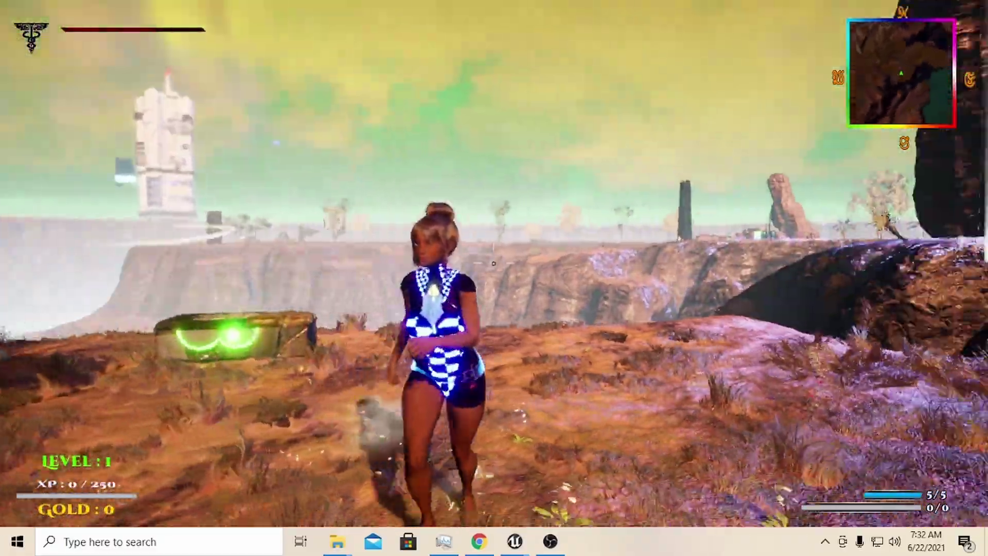
pyautogui.press('w')
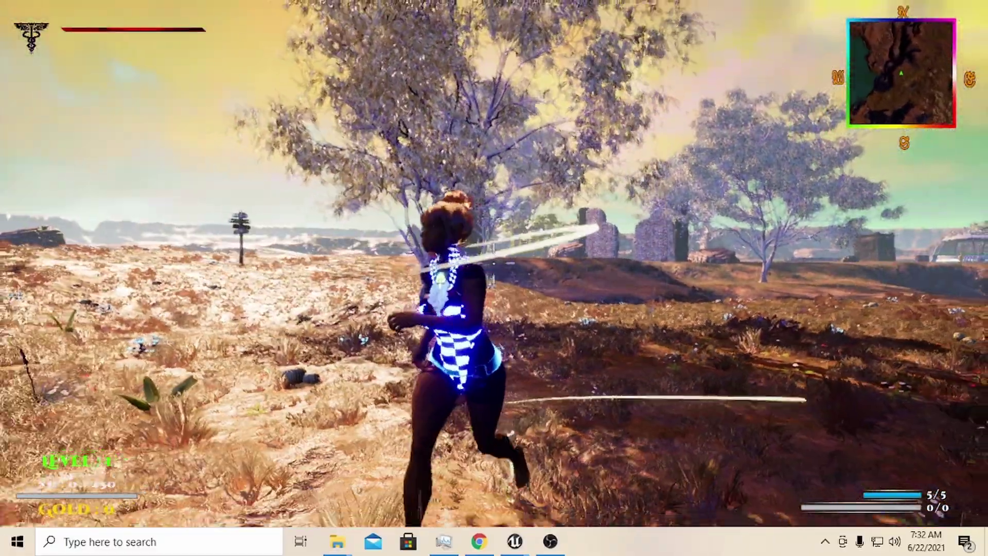
pyautogui.press('s')
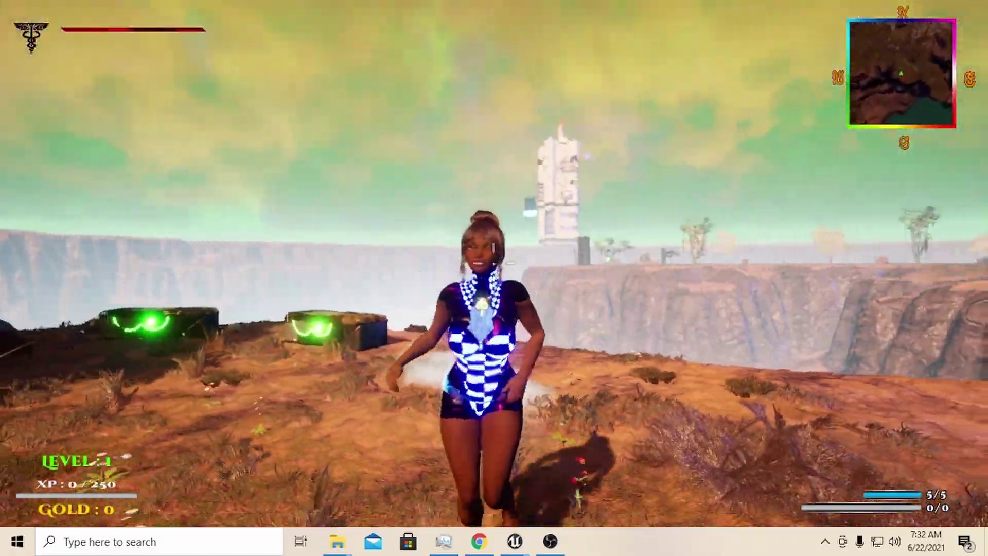
pyautogui.press('s')
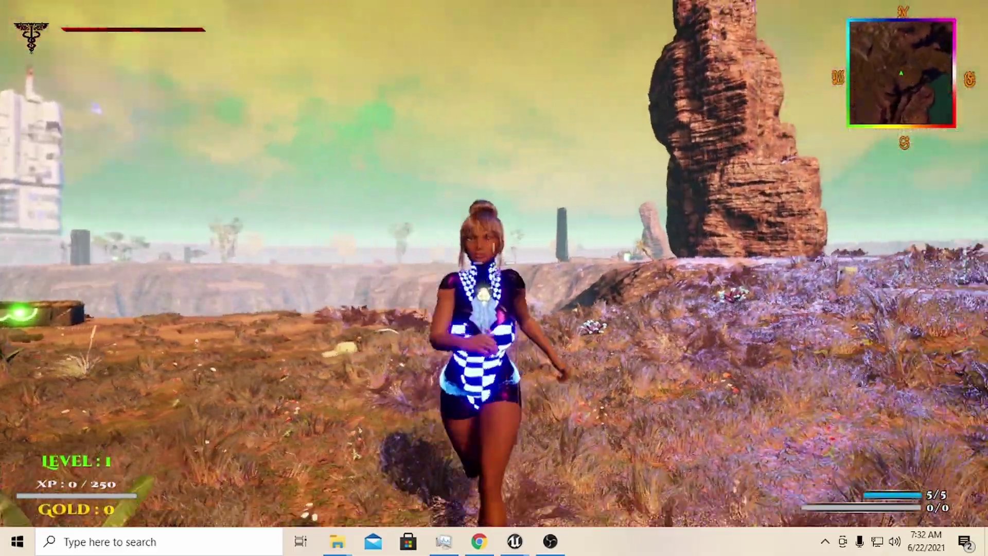
pyautogui.press('d')
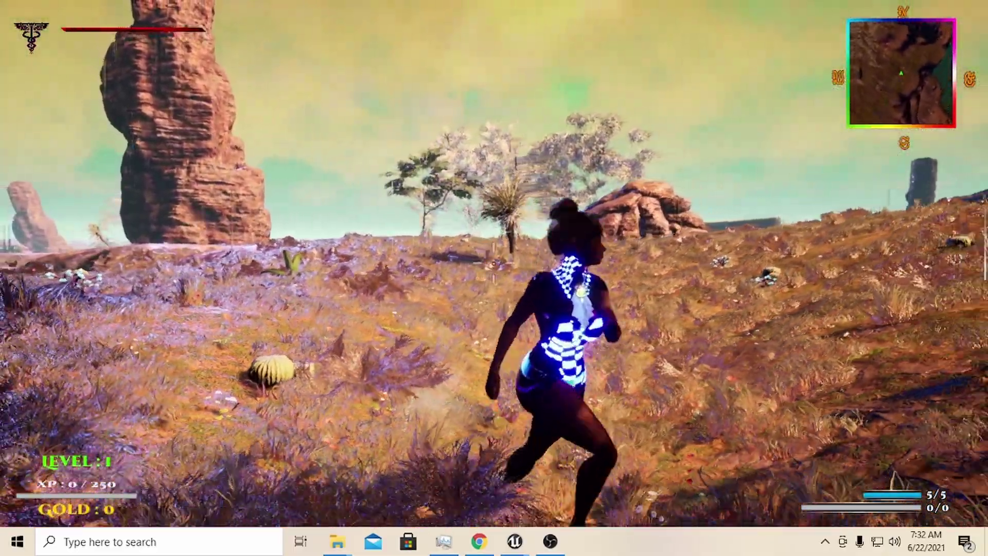
pyautogui.press('w')
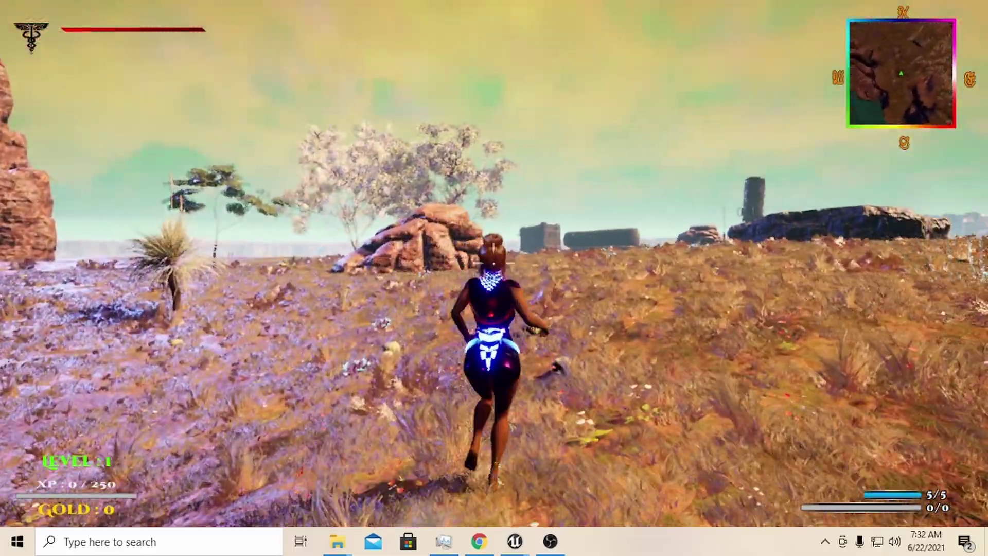
pyautogui.press('w')
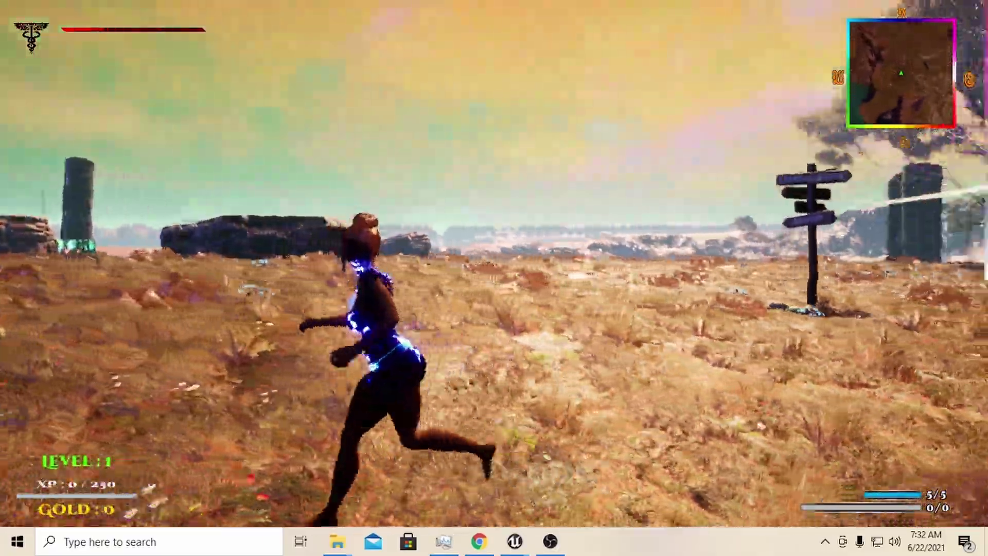
pyautogui.press('w')
pyautogui.press('a')
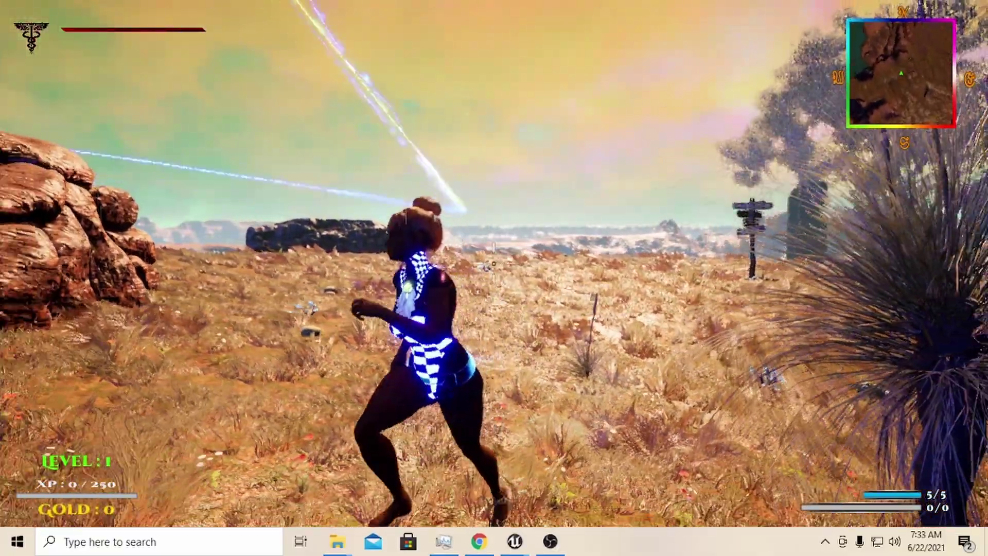
pyautogui.press('w')
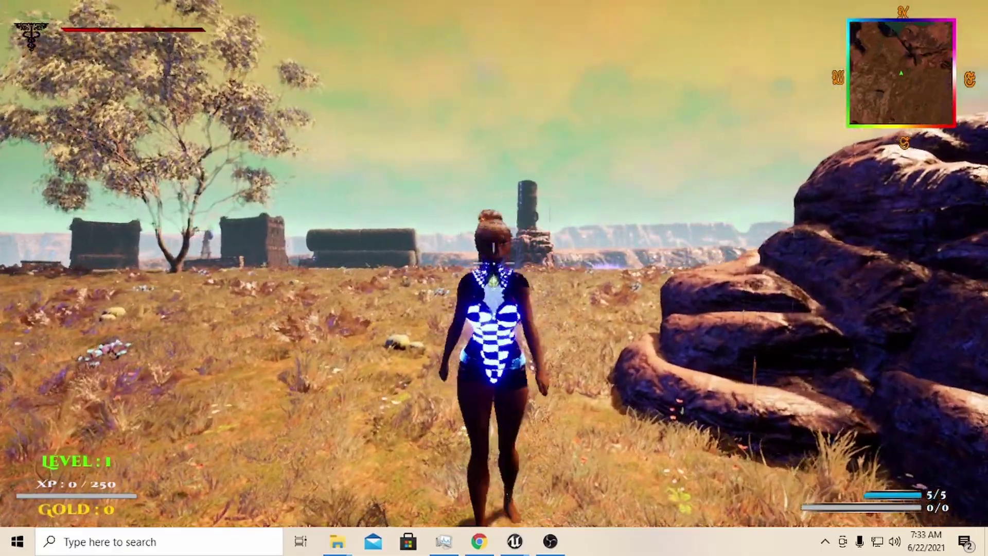
pyautogui.press('a')
pyautogui.press('w')
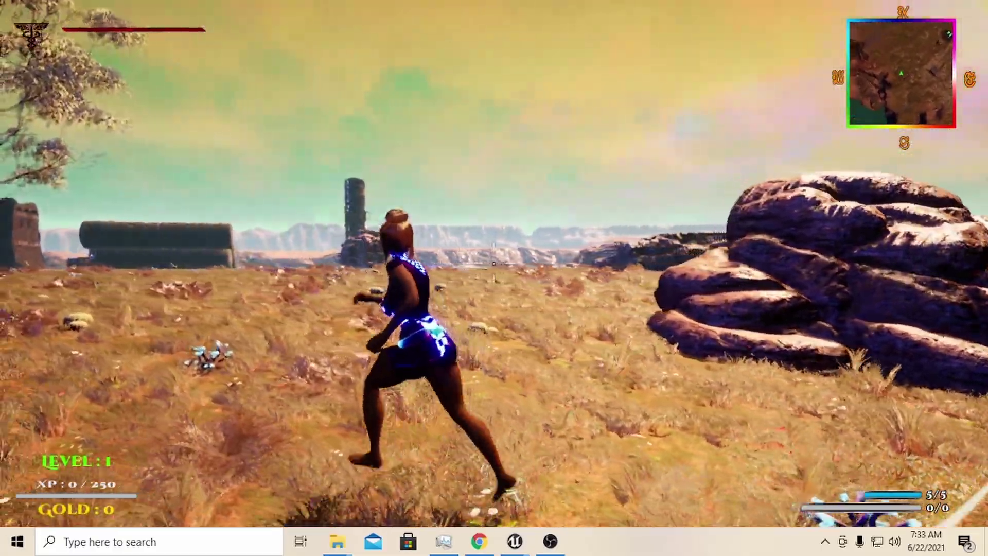
pyautogui.press('w')
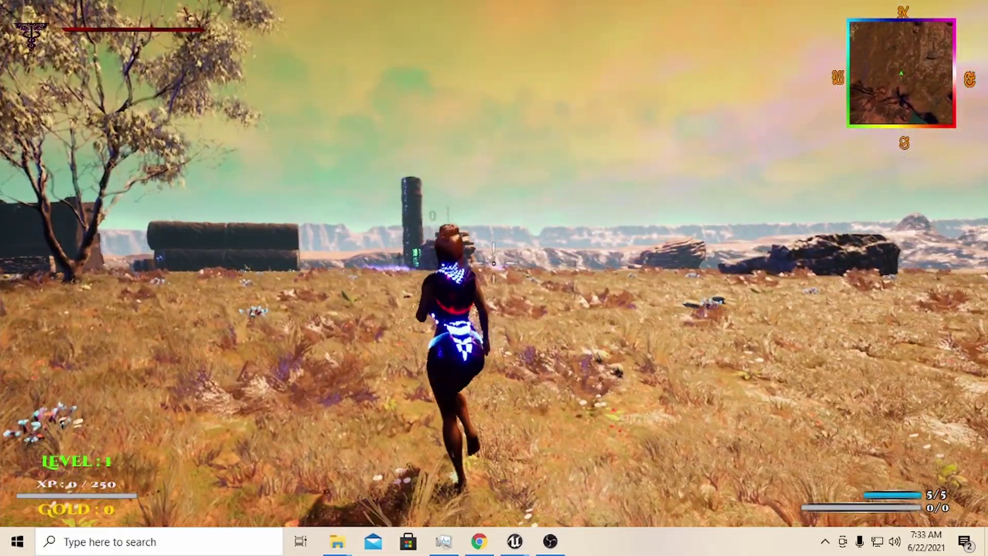
pyautogui.press('a')
pyautogui.press('w')
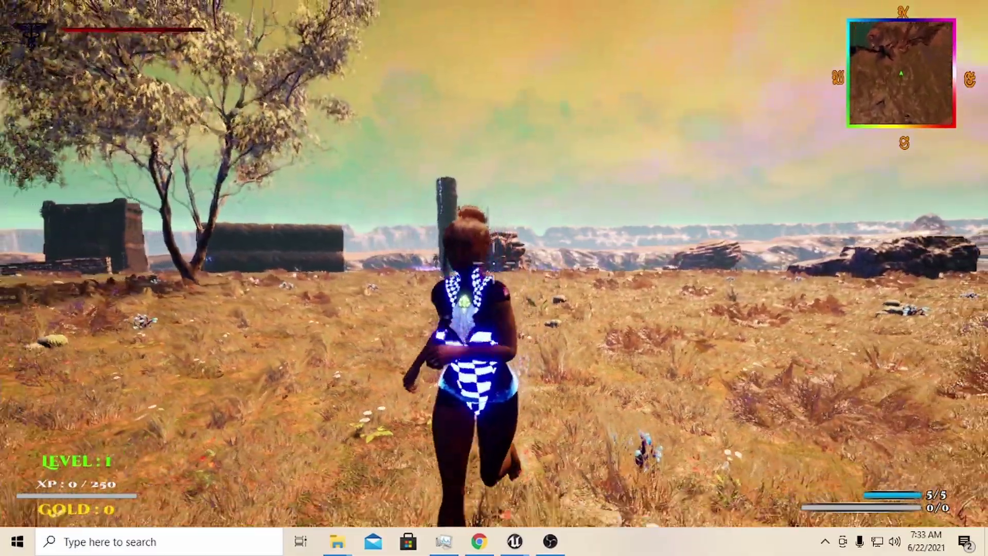
pyautogui.press('w')
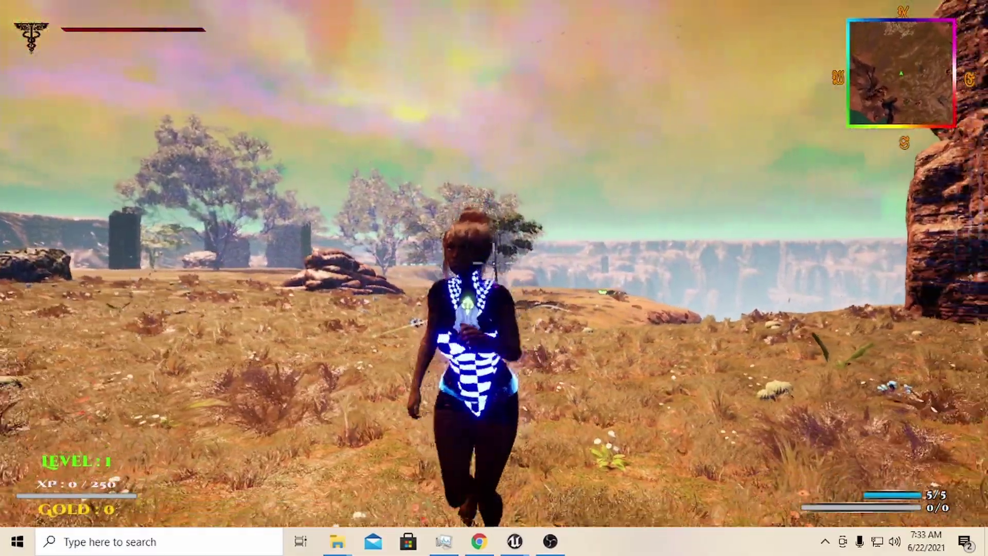
pyautogui.press('w')
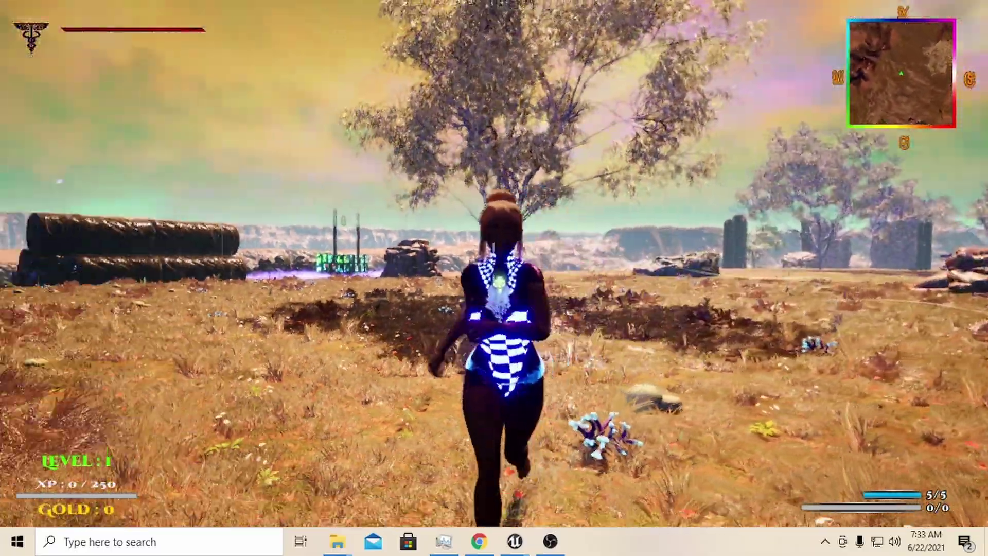
pyautogui.press('s')
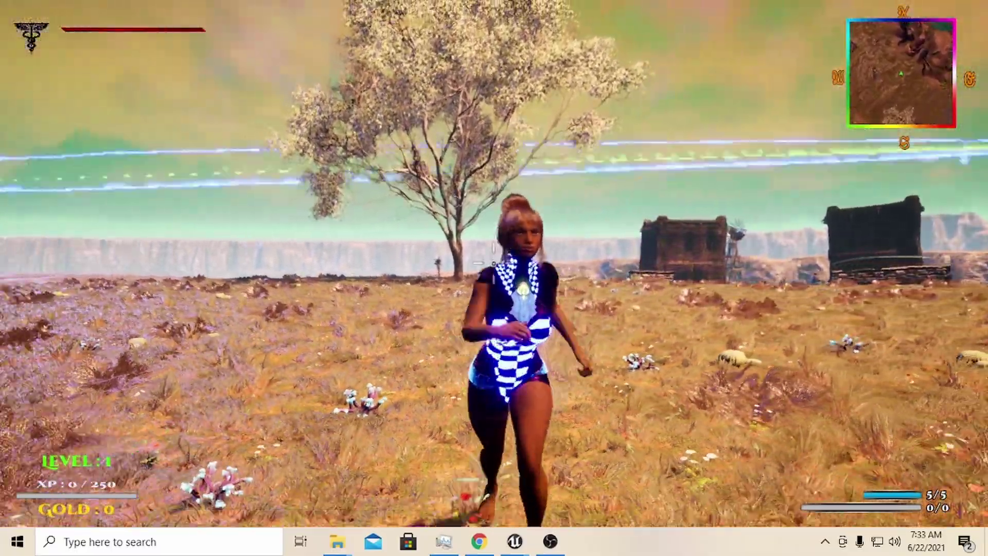
pyautogui.press('d')
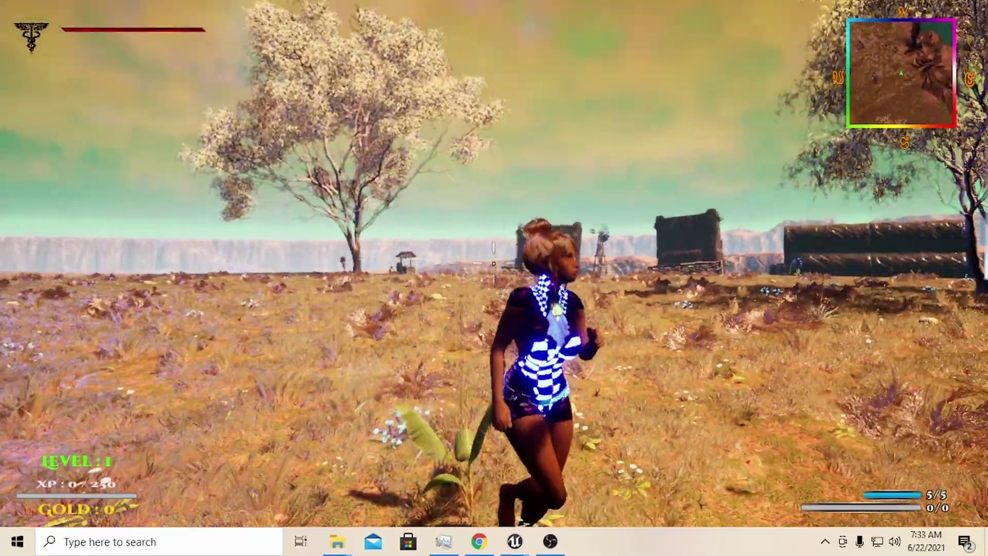
pyautogui.press('d')
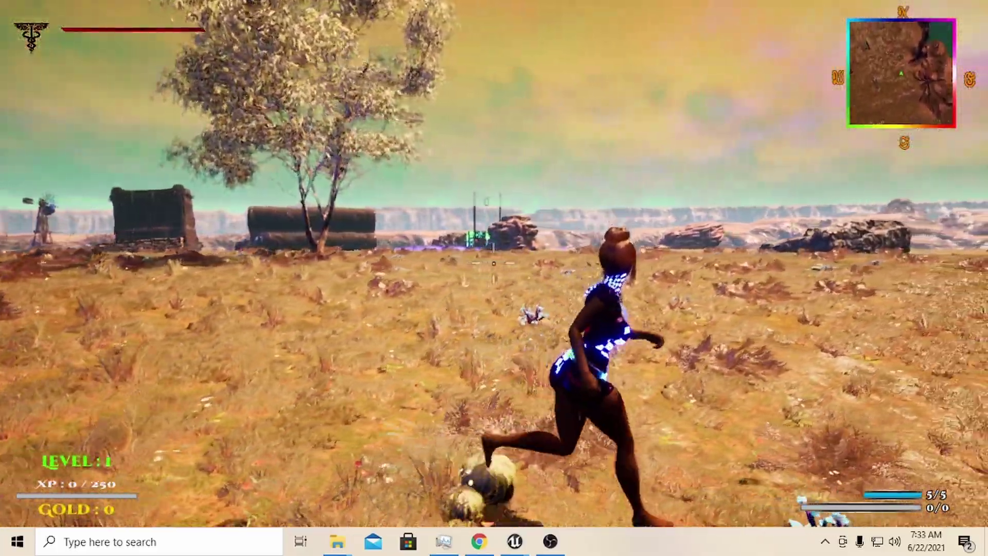
# Run the character to the two glowing chests at the cliff edge and open them to collect weapons.
pyautogui.press('w')
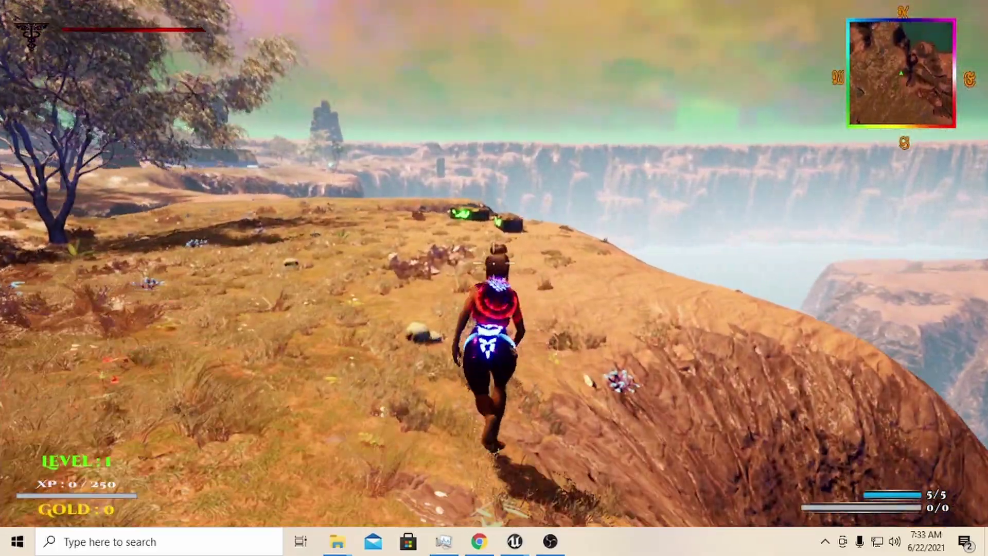
pyautogui.press('w')
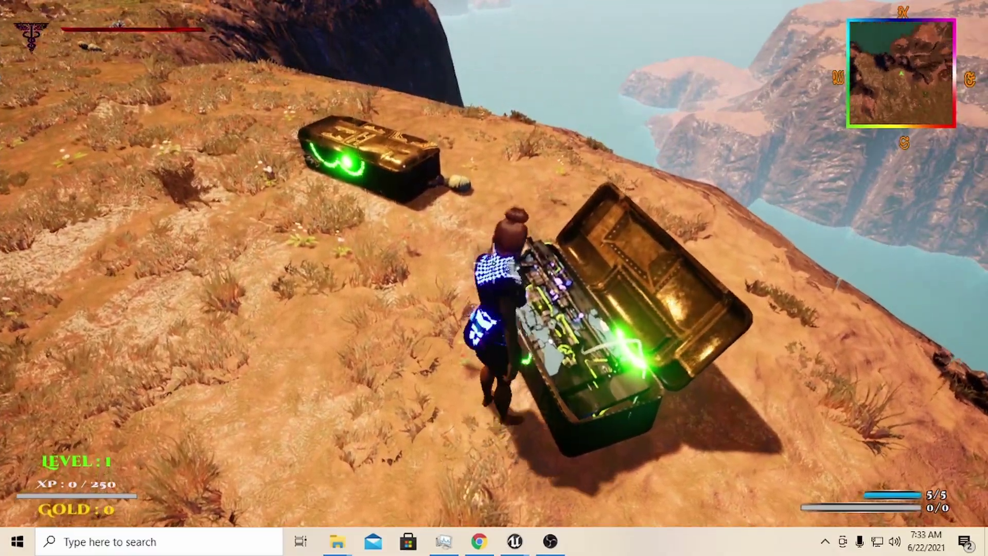
pyautogui.press('e')
pyautogui.press('w')
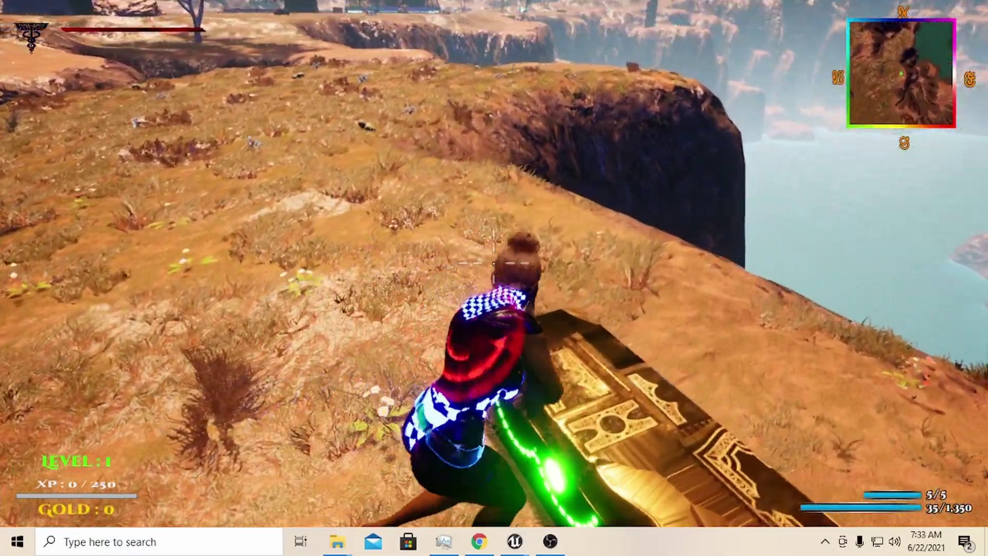
pyautogui.press('e')
pyautogui.press('e')
# Aim the collected weapon at the enemy near the tall rock pillar and fire a shot.
pyautogui.press('w')
pyautogui.press('w')
pyautogui.rightClick(493, 263)
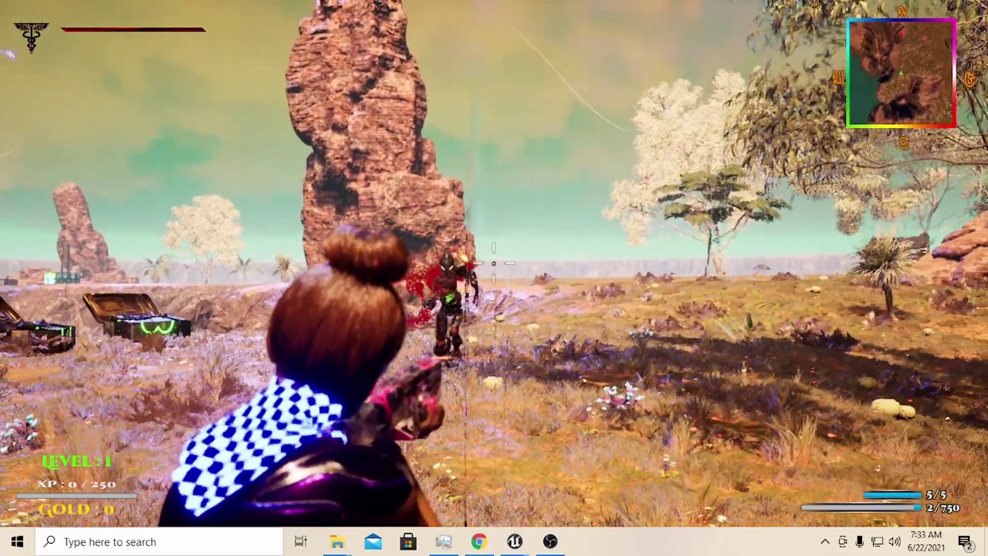
pyautogui.click(494, 262)
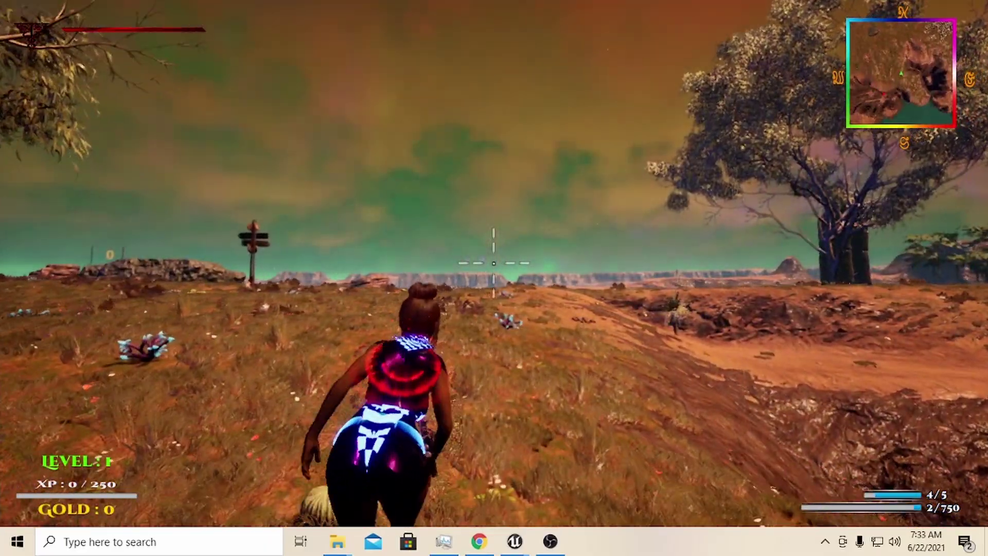
# Run the armed character past the signpost towards the stone ruins, checking the hair while she moves with the weapon.
pyautogui.press('w')
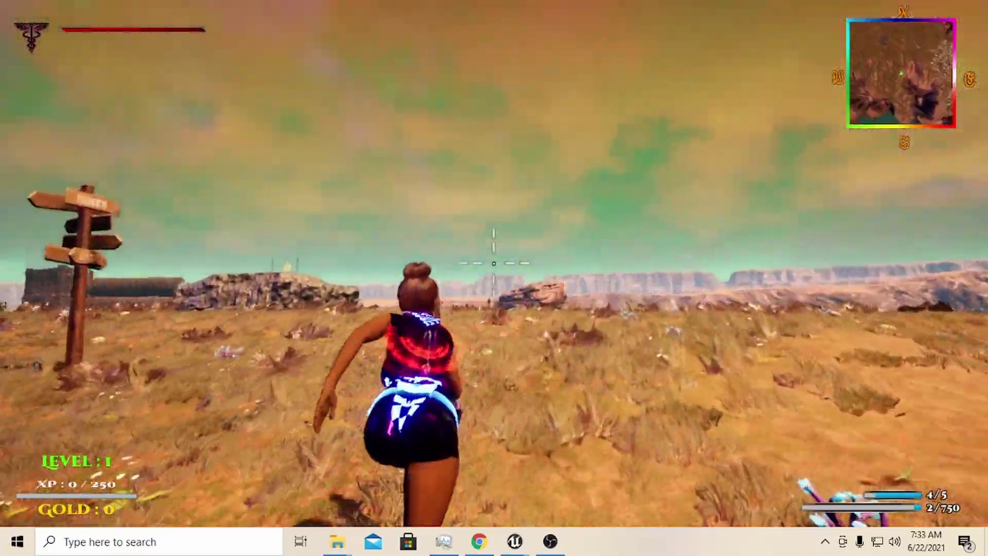
pyautogui.press('w')
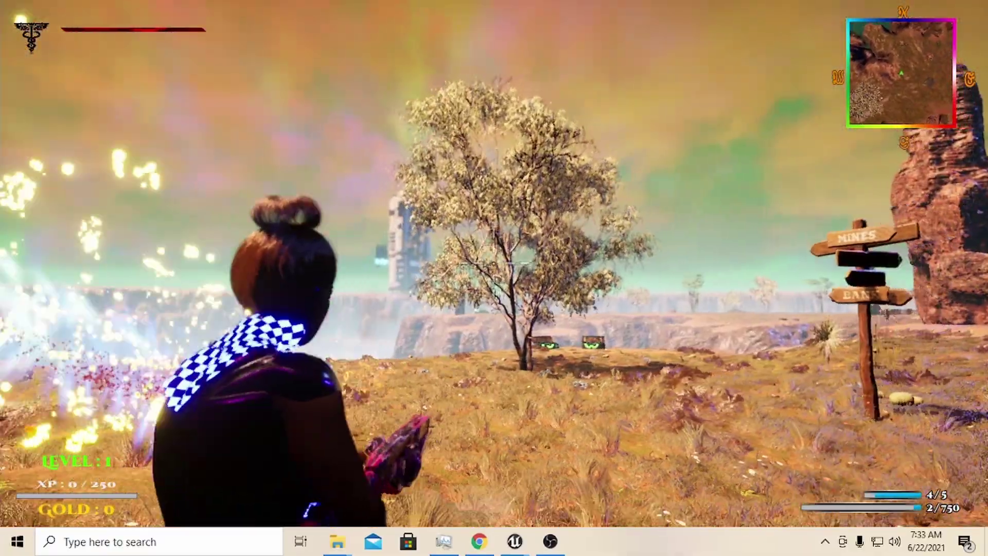
pyautogui.press('w')
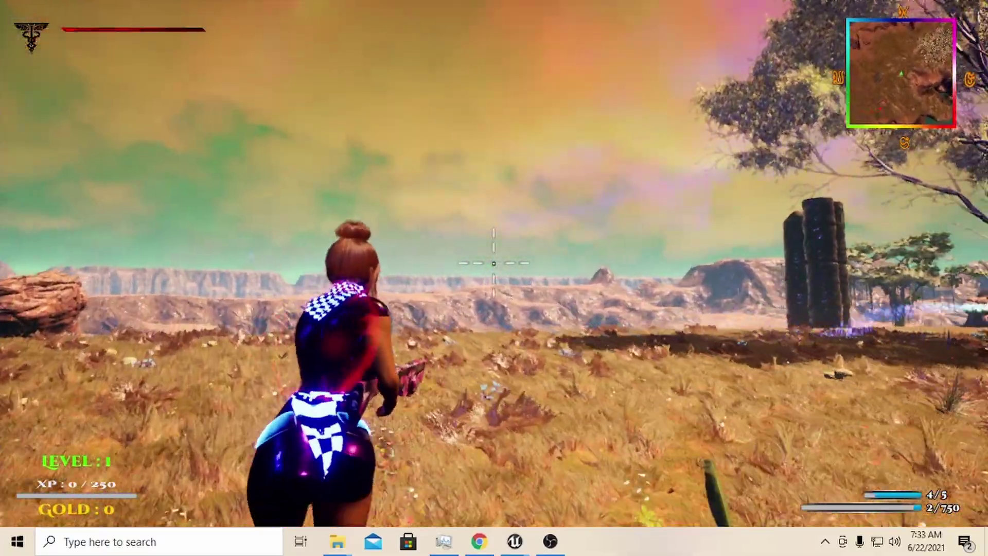
pyautogui.press('w')
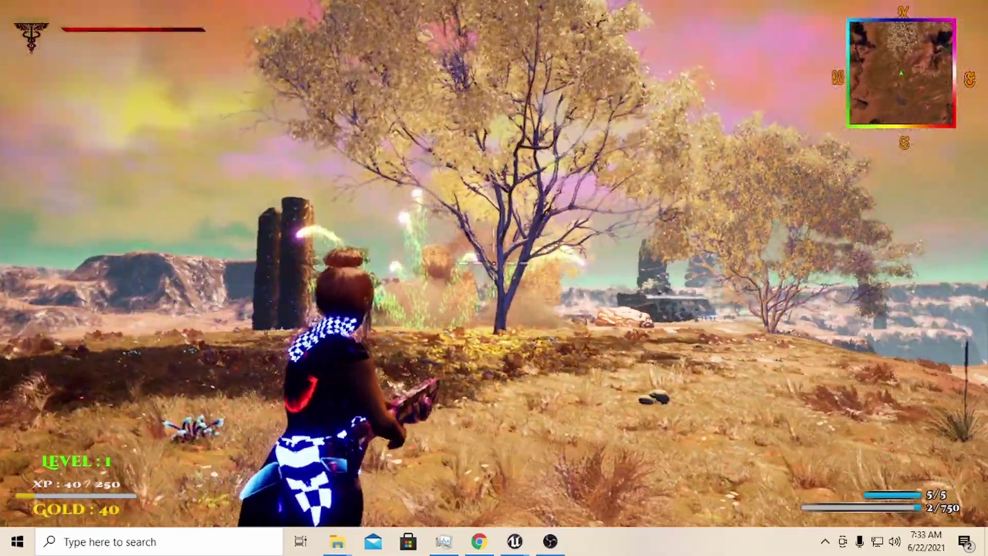
pyautogui.press('w')
pyautogui.press('a')
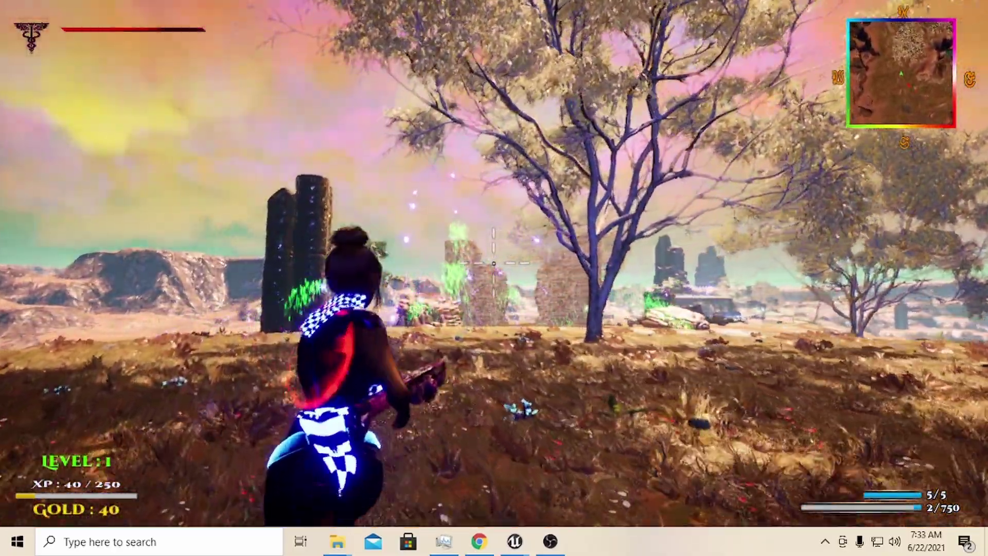
pyautogui.press('w')
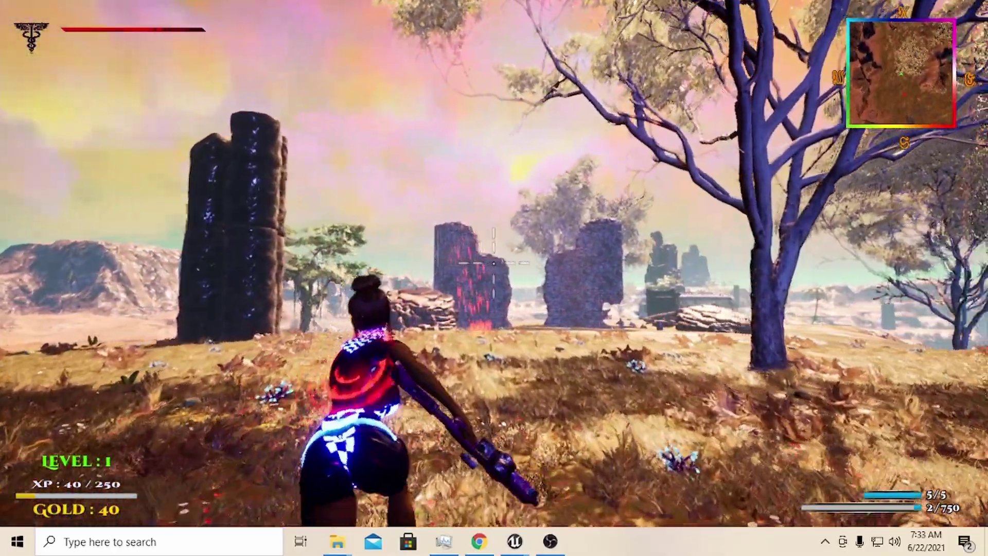
# Run across the grassland, aim the assault rifle at the approaching armoured enemy, and fire and reload until the enemy is hit.
pyautogui.press('w')
pyautogui.rightClick(493, 263)
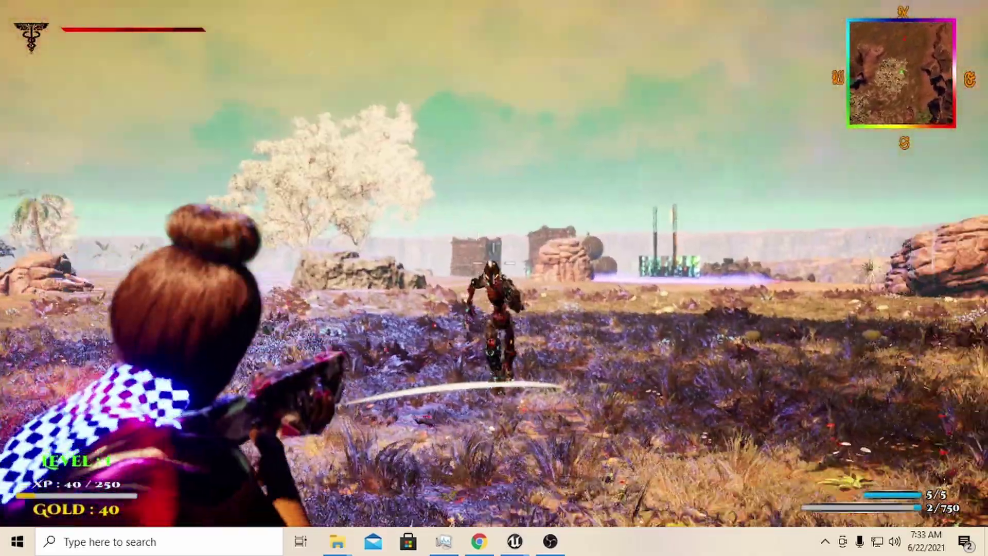
pyautogui.click(493, 263)
pyautogui.press('r')
pyautogui.rightClick(494, 263)
pyautogui.click(494, 263)
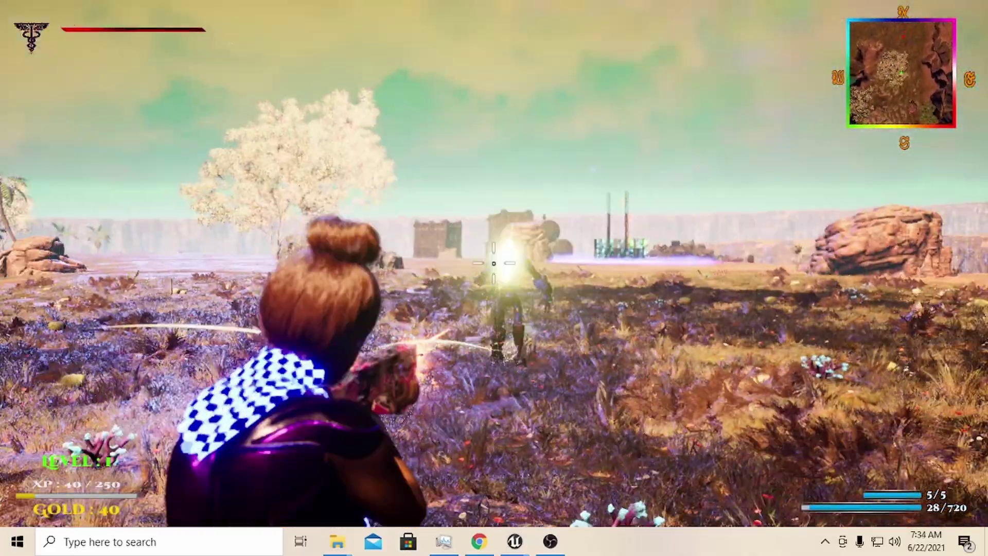
pyautogui.click(493, 263)
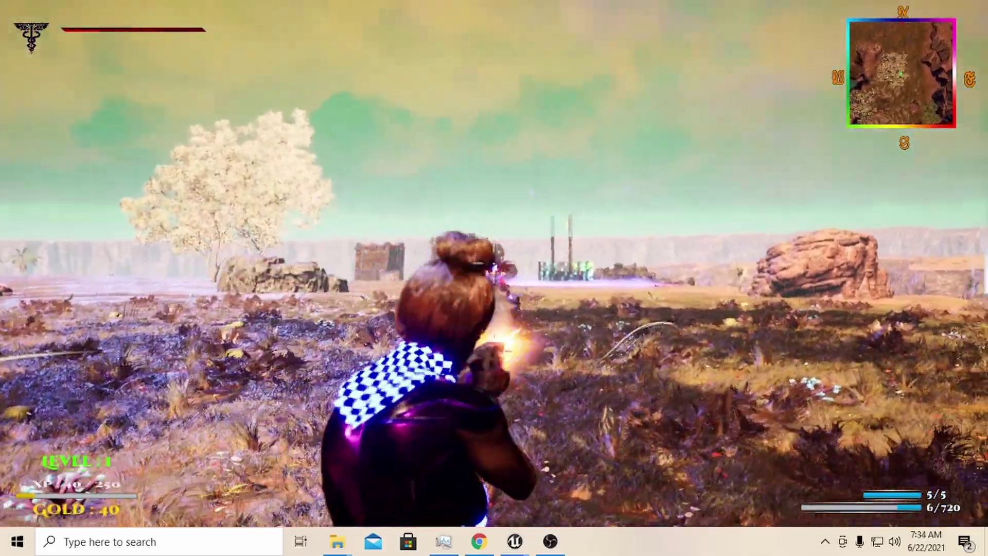
pyautogui.press('r')
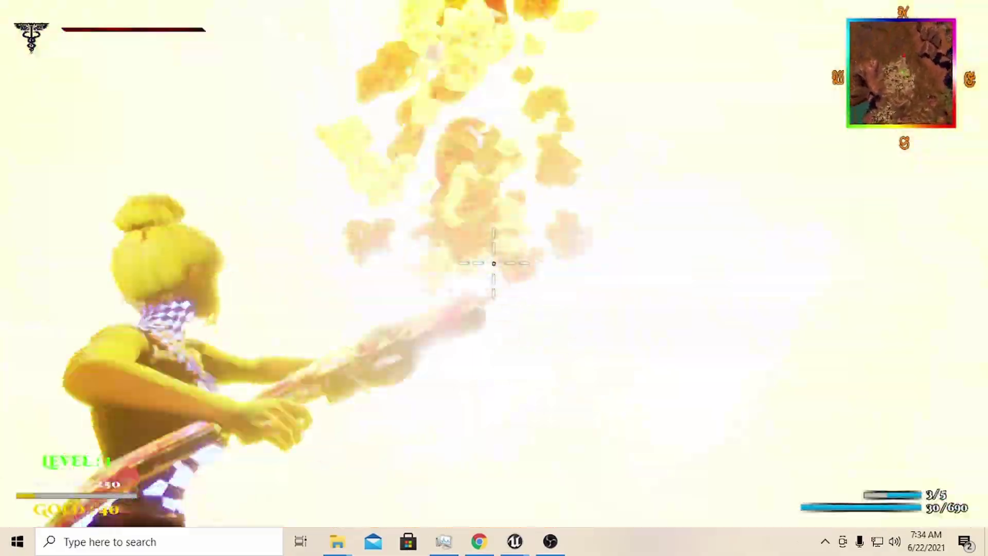
# Switch to the 35-round rifle, back away and fire at the enemy beside the large tree.
pyautogui.press('q')
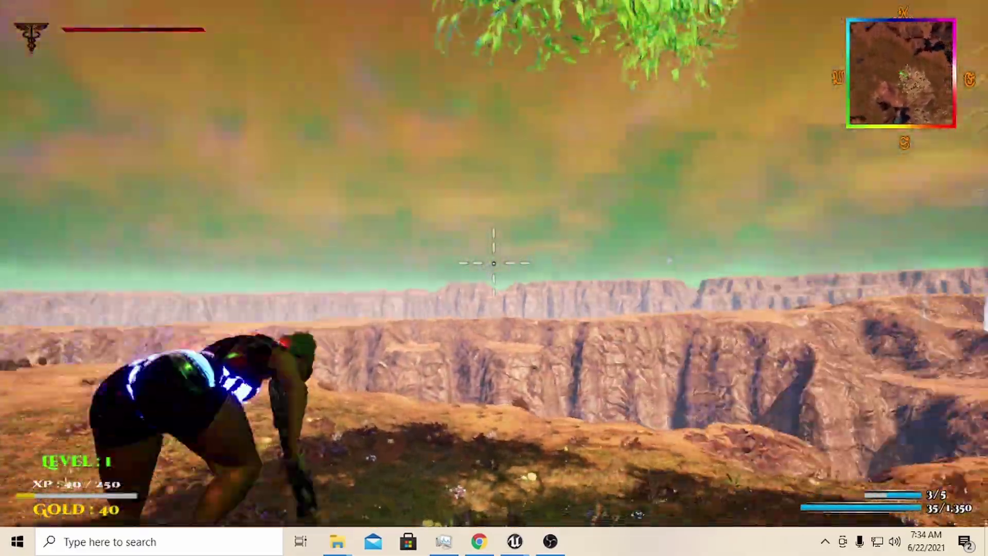
pyautogui.press('2')
pyautogui.press('s')
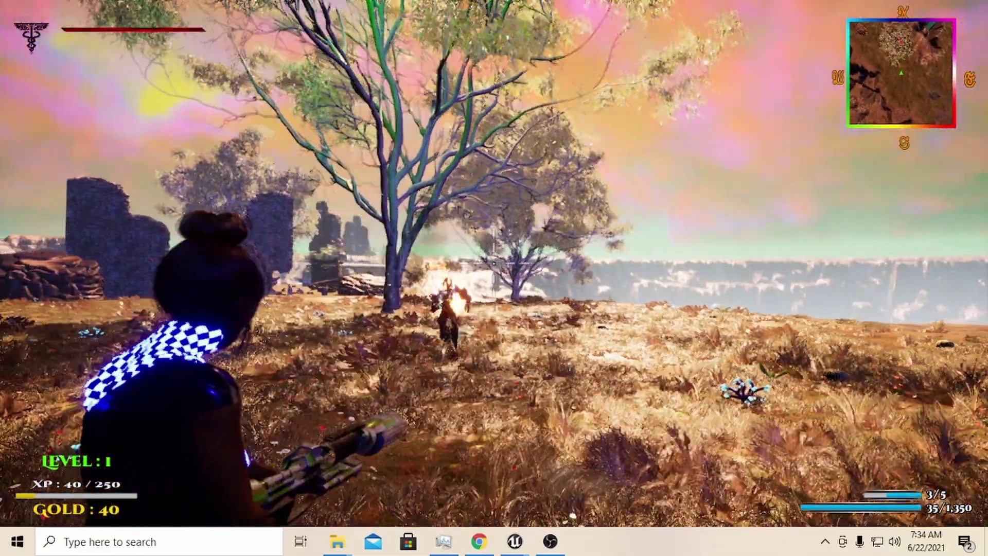
pyautogui.click(494, 263)
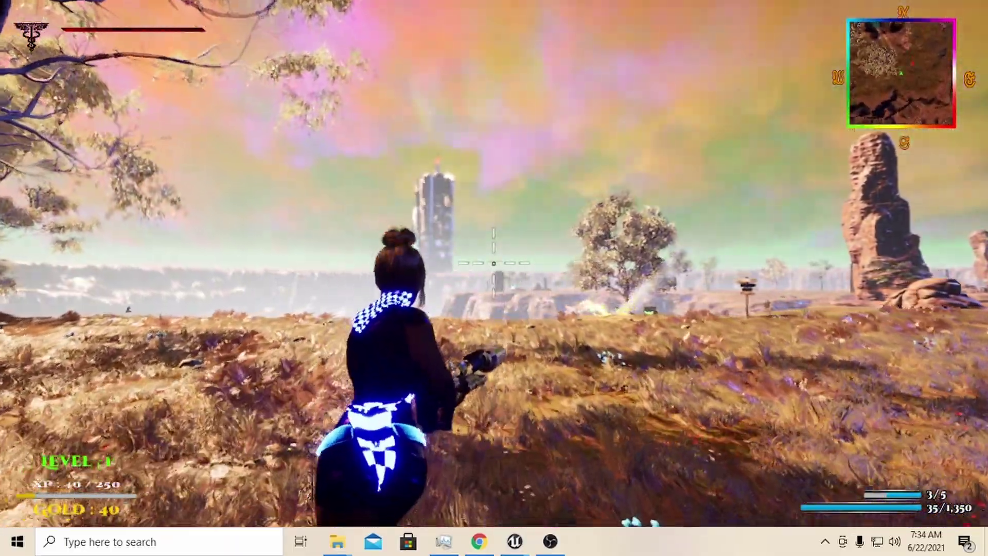
# Run past the stone ruins and fallen rock column to the trees by the brick walls, keeping the hair in view.
pyautogui.press('w')
pyautogui.press('w')
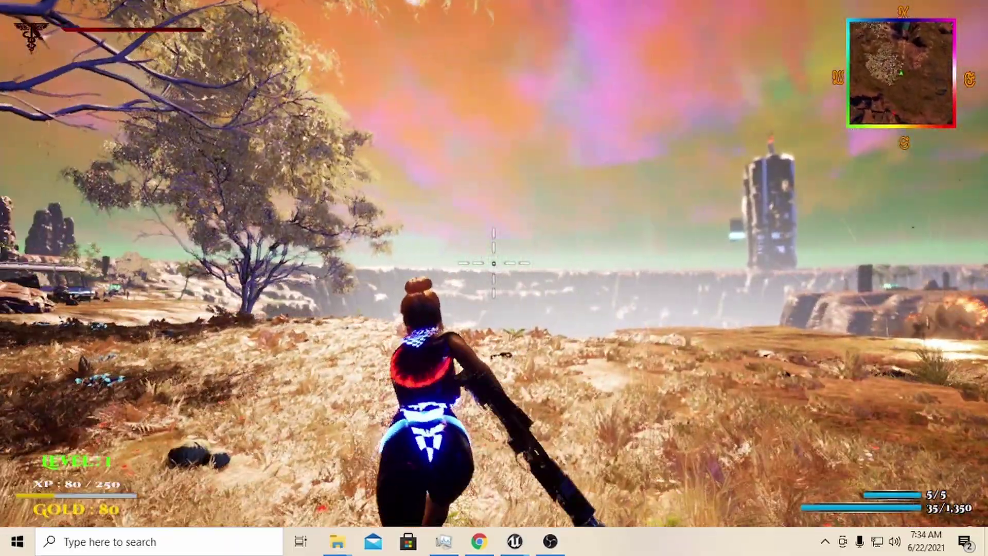
pyautogui.press('w')
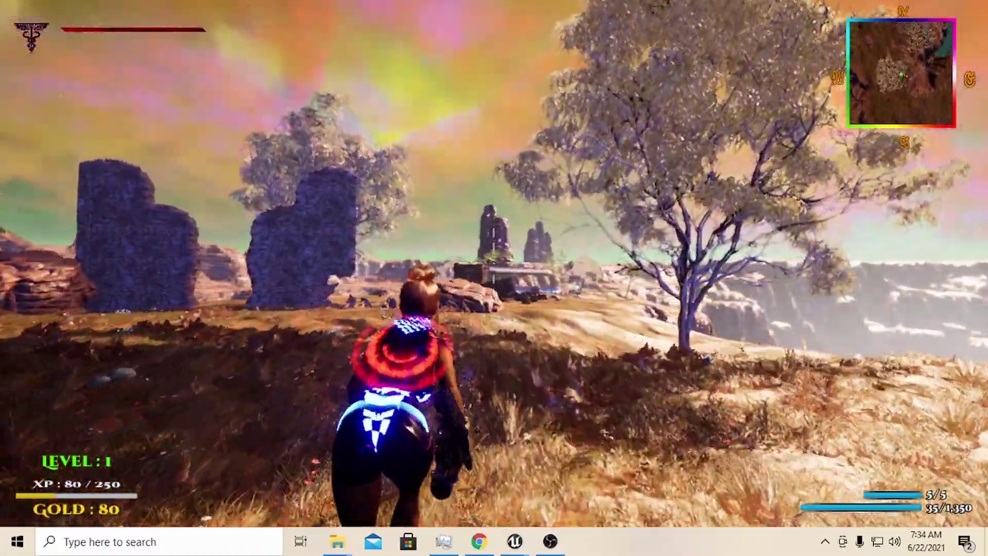
pyautogui.press('w')
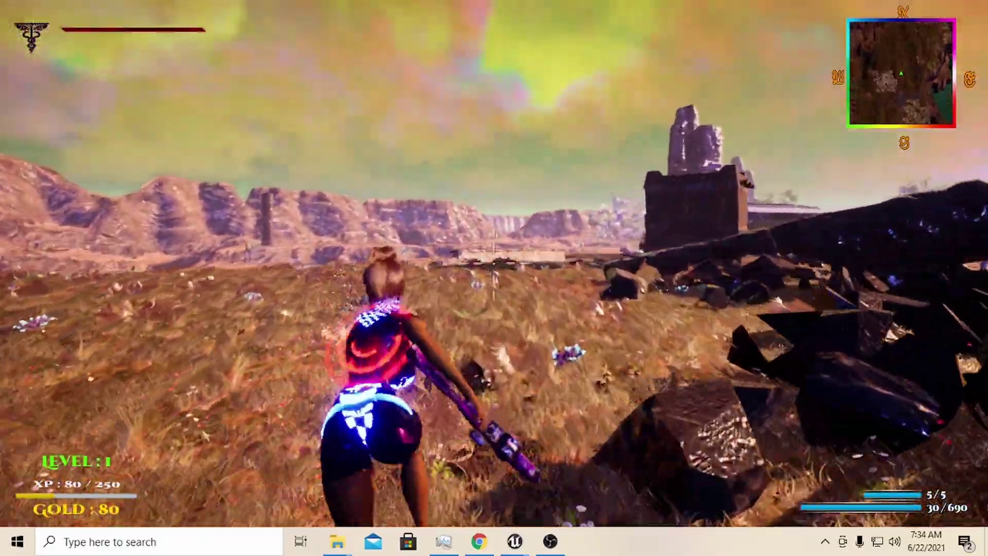
pyautogui.press('w')
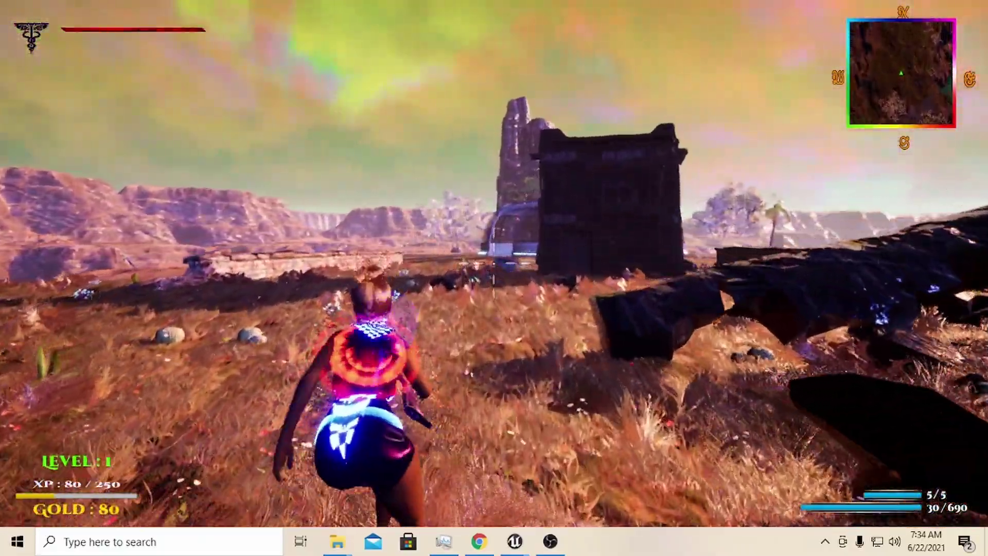
pyautogui.press('w')
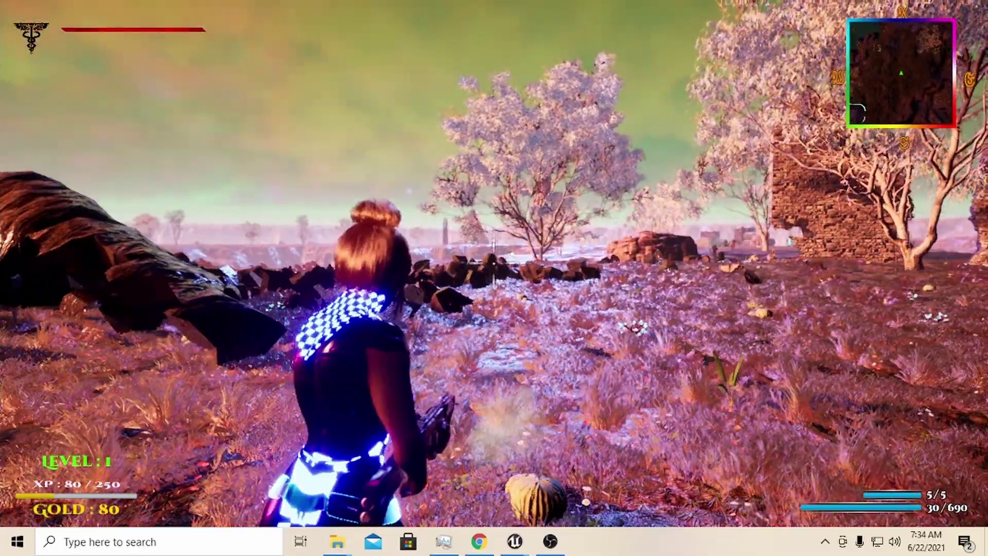
pyautogui.press('w')
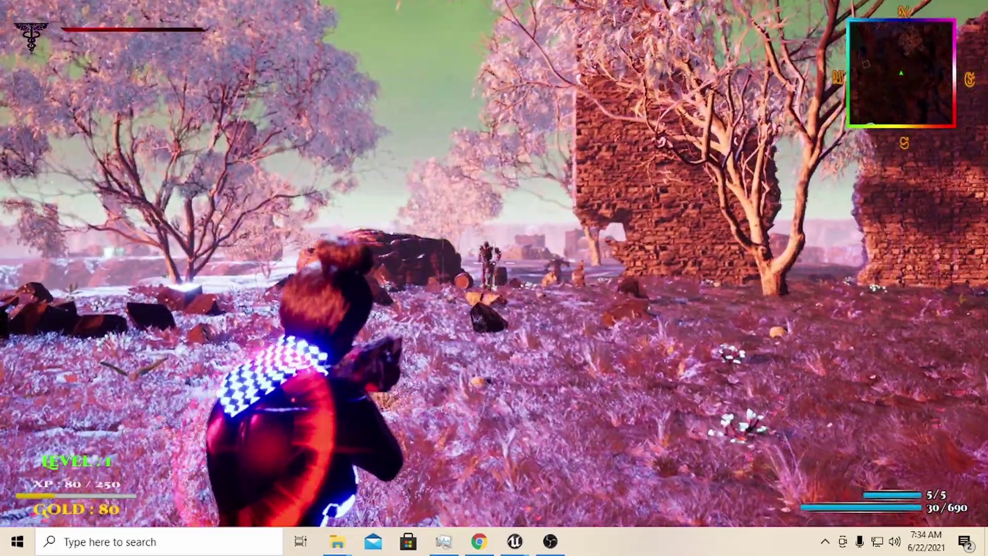
# Aim and fire the assault rifle at the enemy near the brick ruins, then back away from the close-range attack.
pyautogui.click(493, 263)
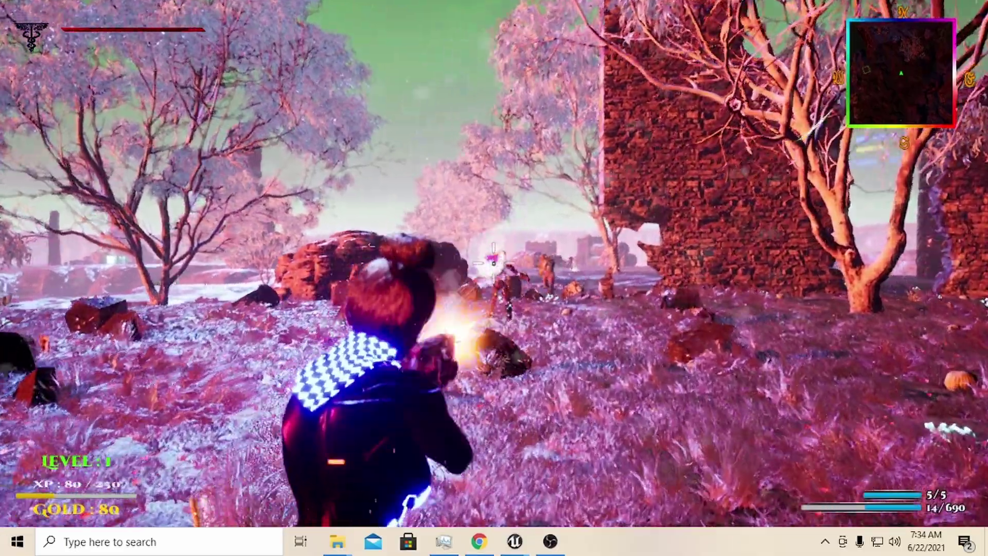
pyautogui.click(493, 263)
pyautogui.rightClick(493, 263)
pyautogui.click(493, 263)
pyautogui.rightClick(493, 263)
pyautogui.click(493, 263)
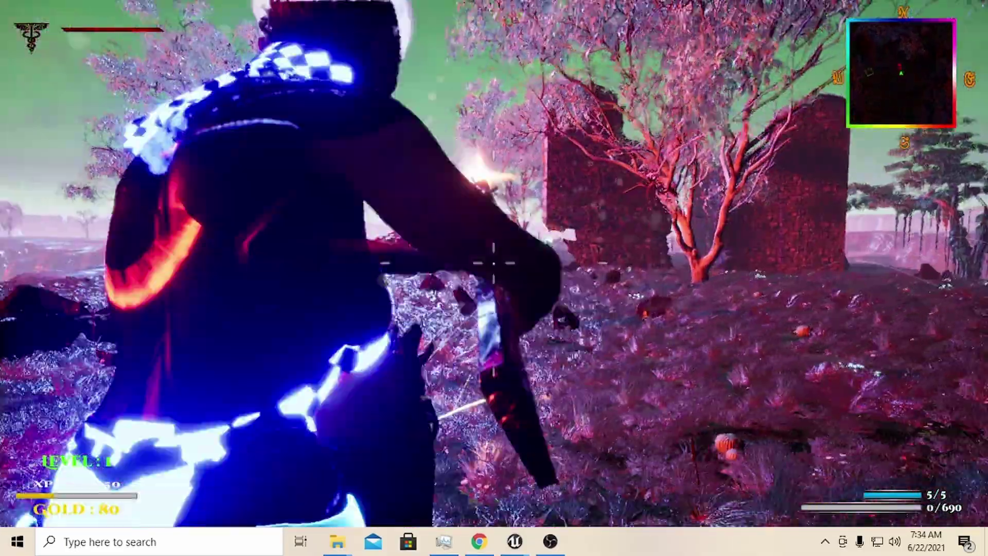
pyautogui.press('s')
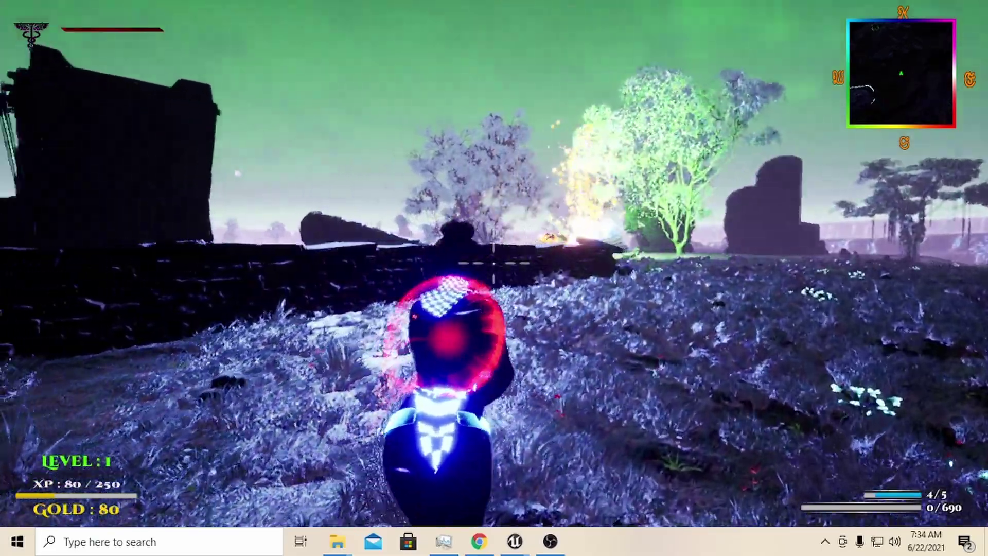
# Aim over the low stone wall at the spiked creature, firing and reloading the assault rifle, and advance.
pyautogui.rightClick(492, 263)
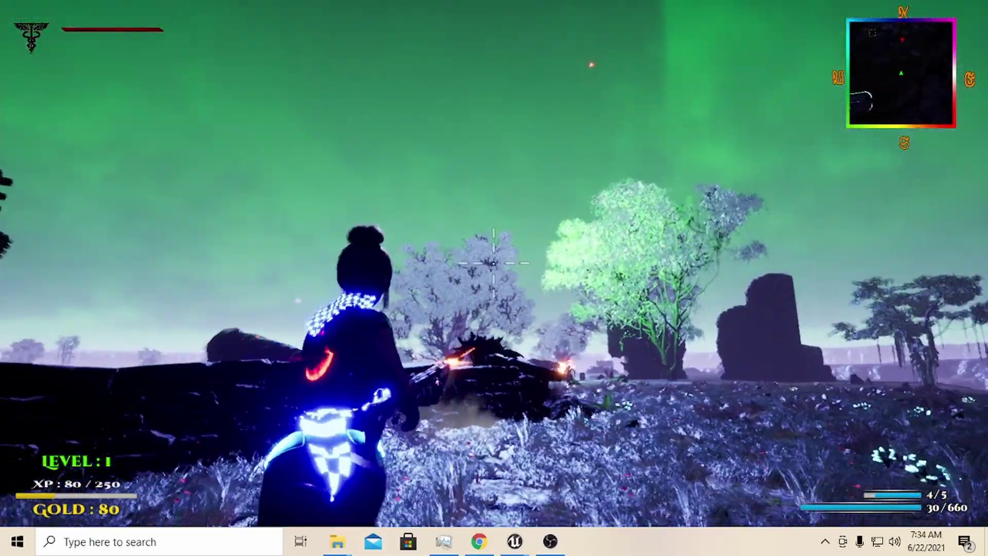
pyautogui.rightClick(494, 263)
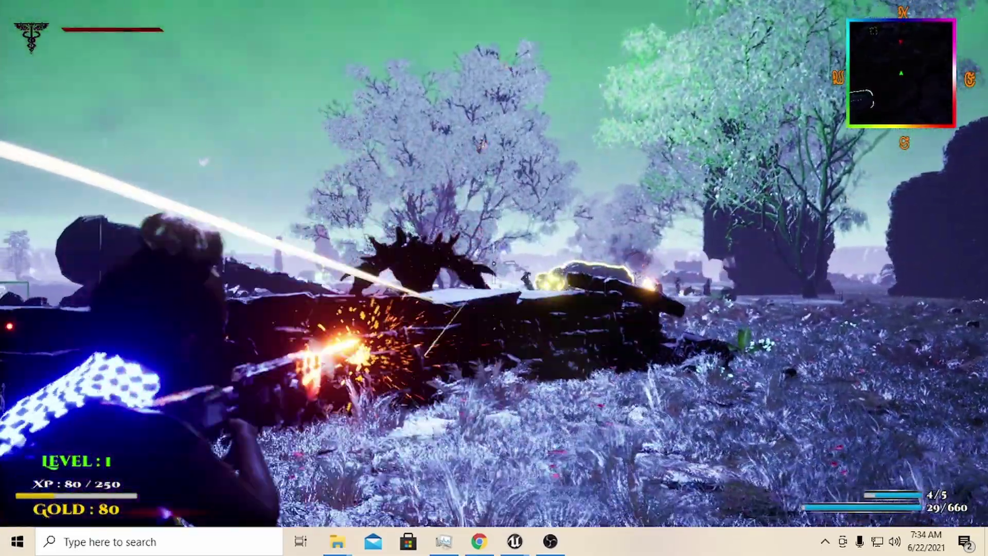
pyautogui.moveTo(493, 262); pyautogui.dragTo(493, 263)
pyautogui.press('r')
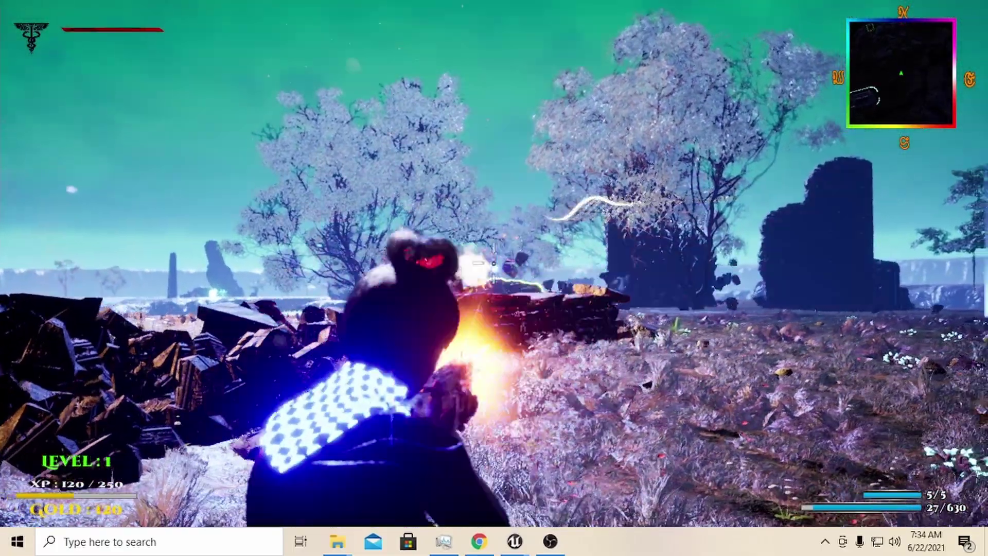
pyautogui.moveTo(493, 263); pyautogui.dragTo(493, 263)
pyautogui.press('w')
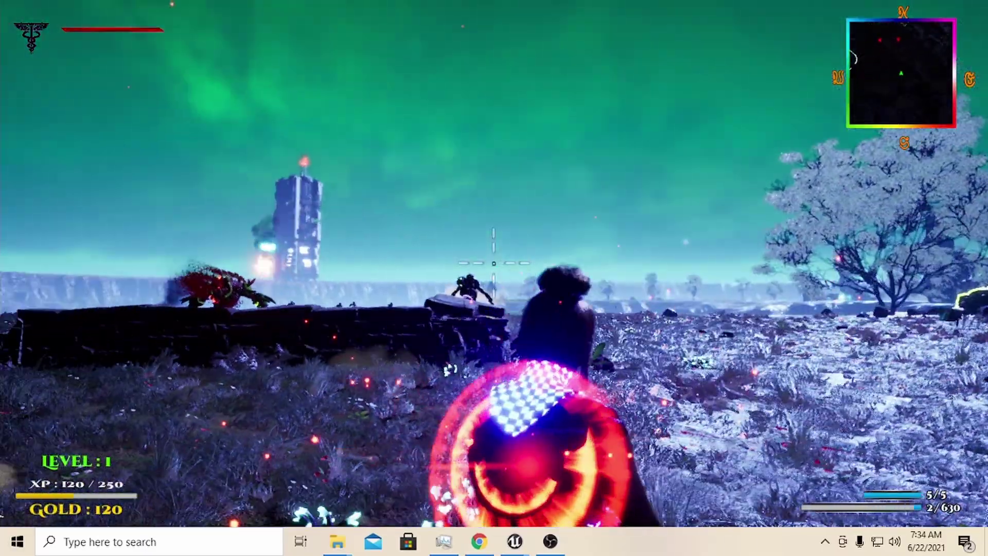
# Sidestep the attackers near the wall, throw a grenade at them, and switch weapons while moving and jumping.
pyautogui.press('d')
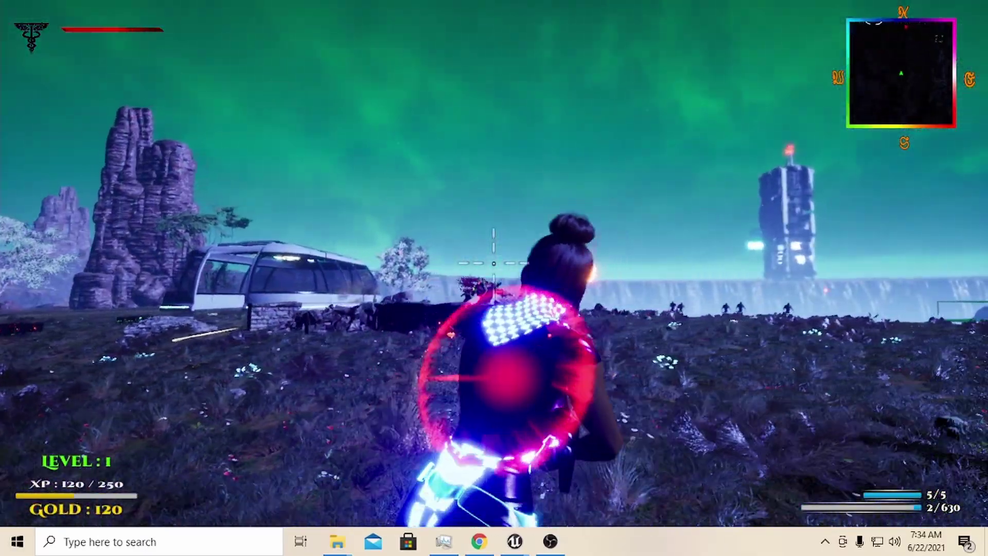
pyautogui.press('a')
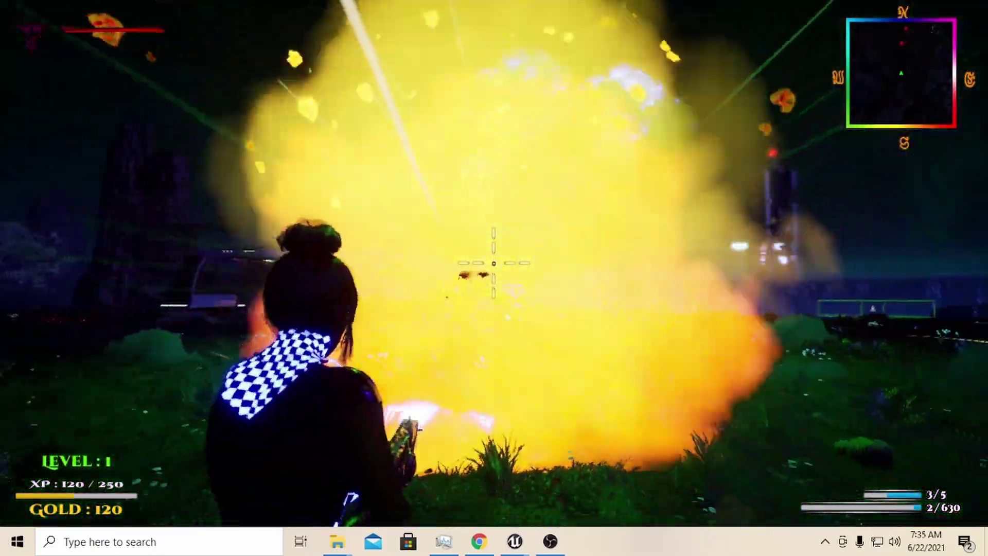
pyautogui.press('g')
pyautogui.press('2')
pyautogui.press('w')
pyautogui.press('1')
pyautogui.press('space')
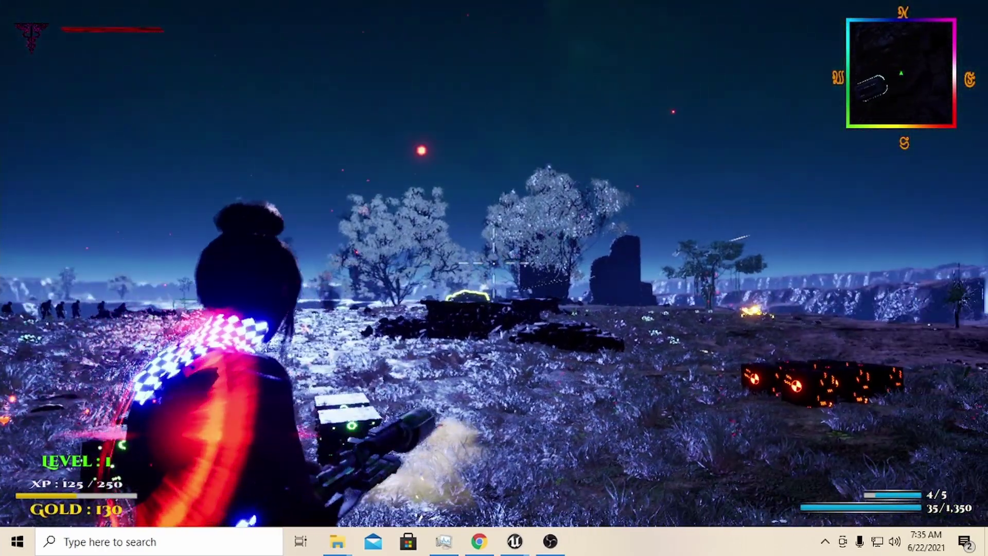
# Run to the lit glass shelter and go inside to the green-glowing crate.
pyautogui.press('w')
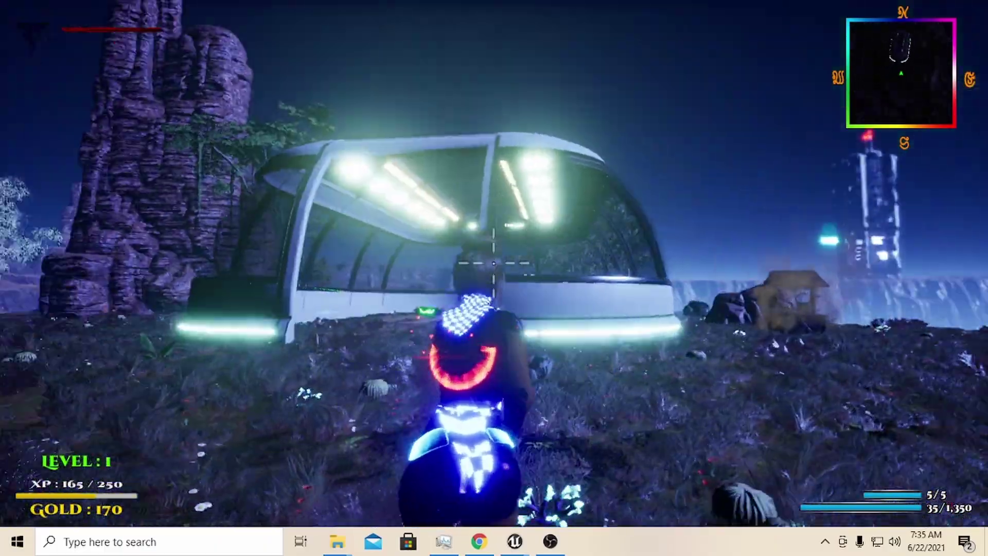
pyautogui.press('w')
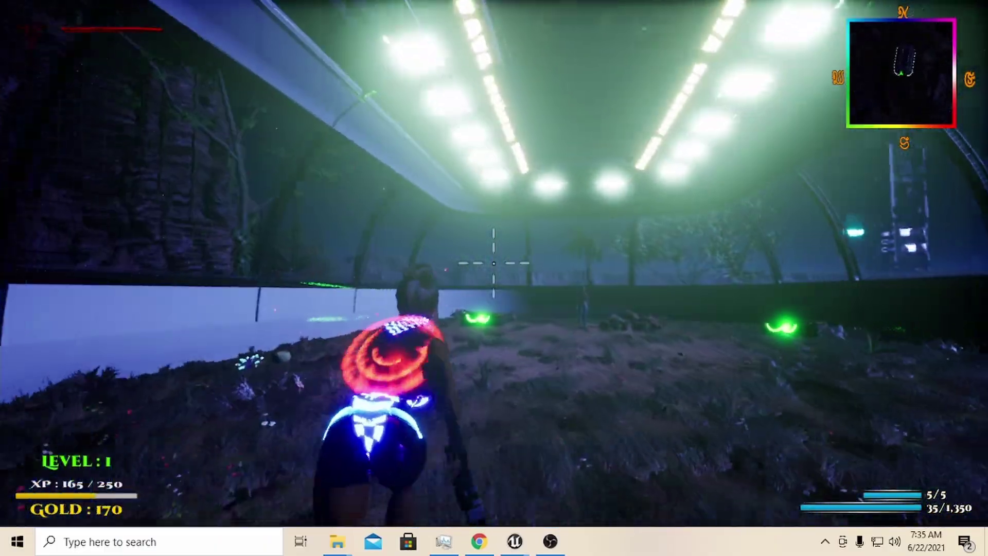
pyautogui.press('w')
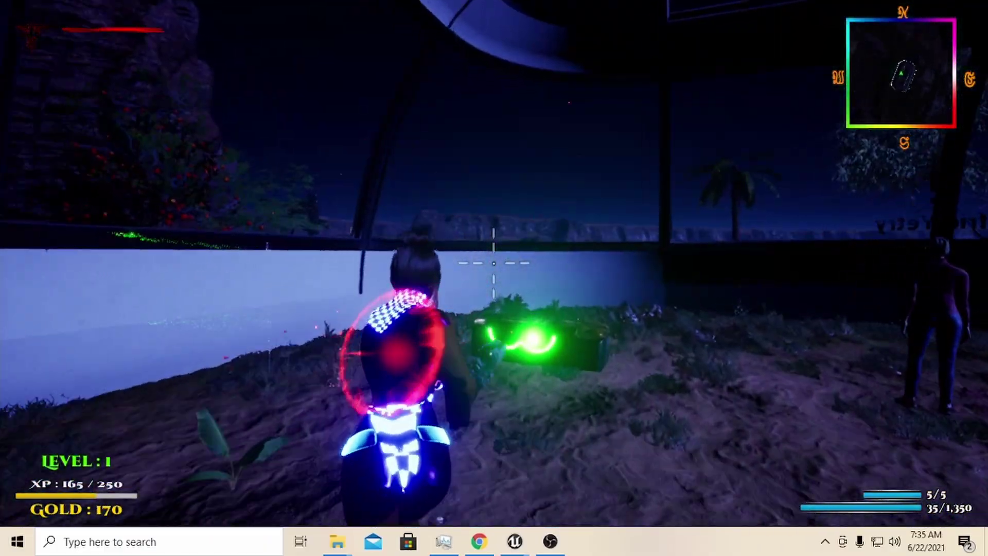
pyautogui.press('w')
# Open the green-glowing crate inside the shelter and collect its weapons.
pyautogui.press('e')
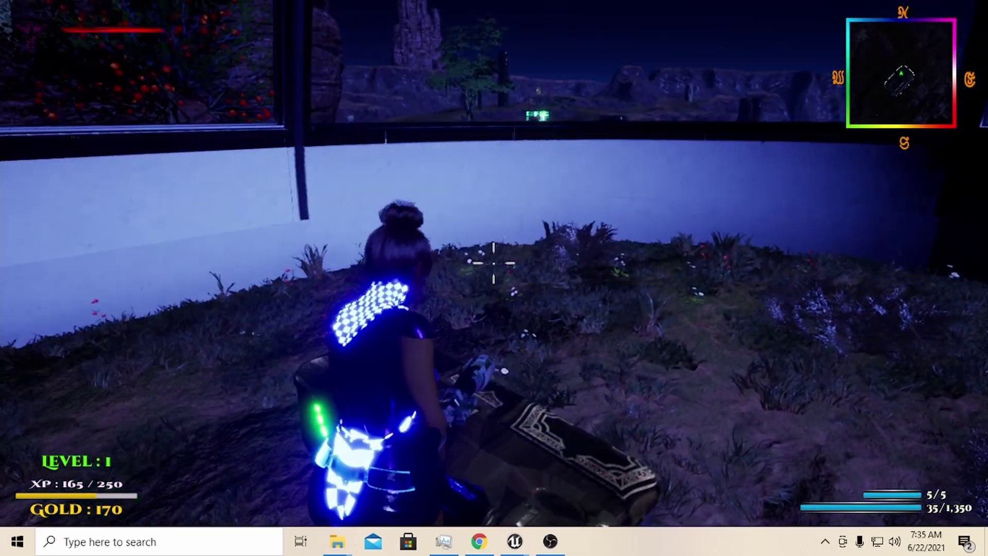
pyautogui.press('e')
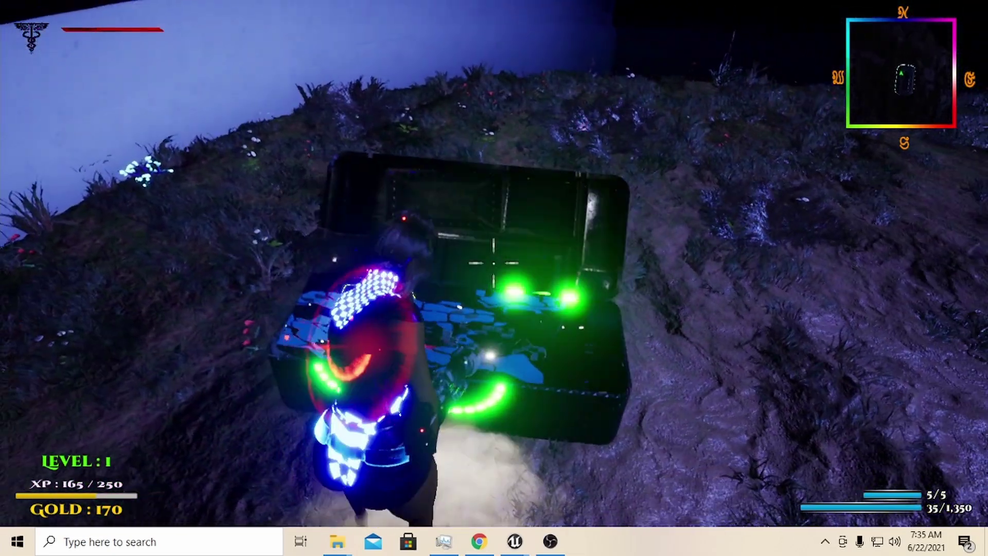
pyautogui.press('d')
pyautogui.press('e')
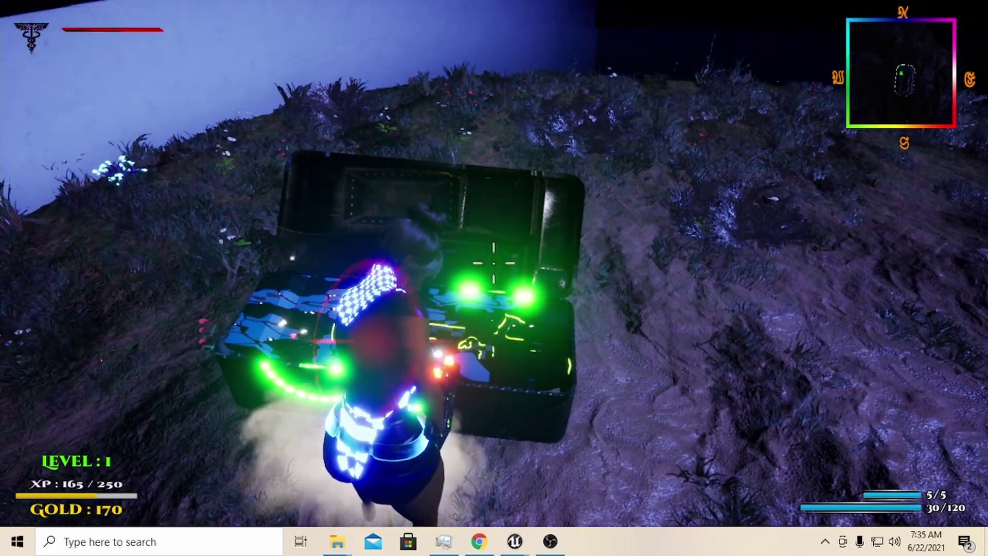
pyautogui.press('e')
# Run to the other green-glowing crate across the shelter, open it and pick up its weapon.
pyautogui.press('w')
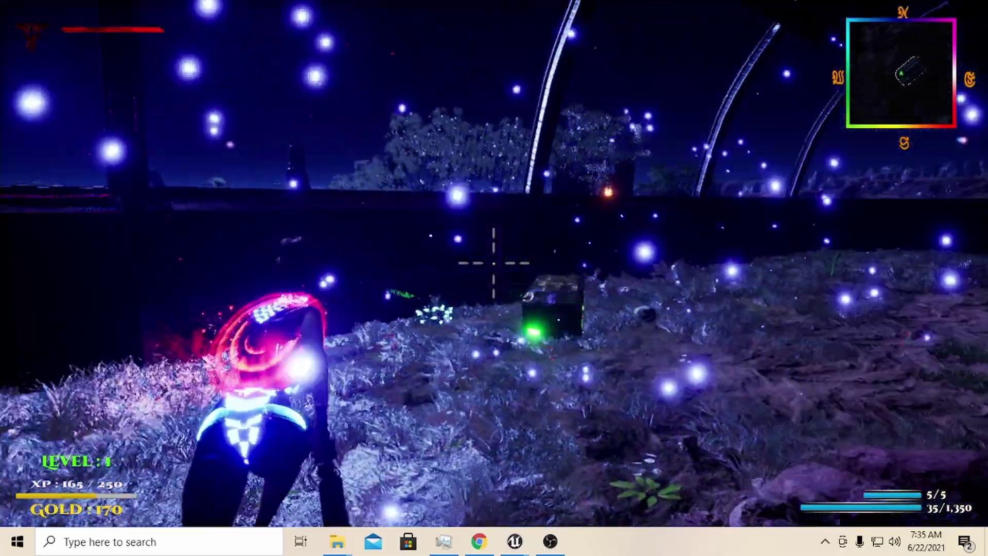
pyautogui.press('e')
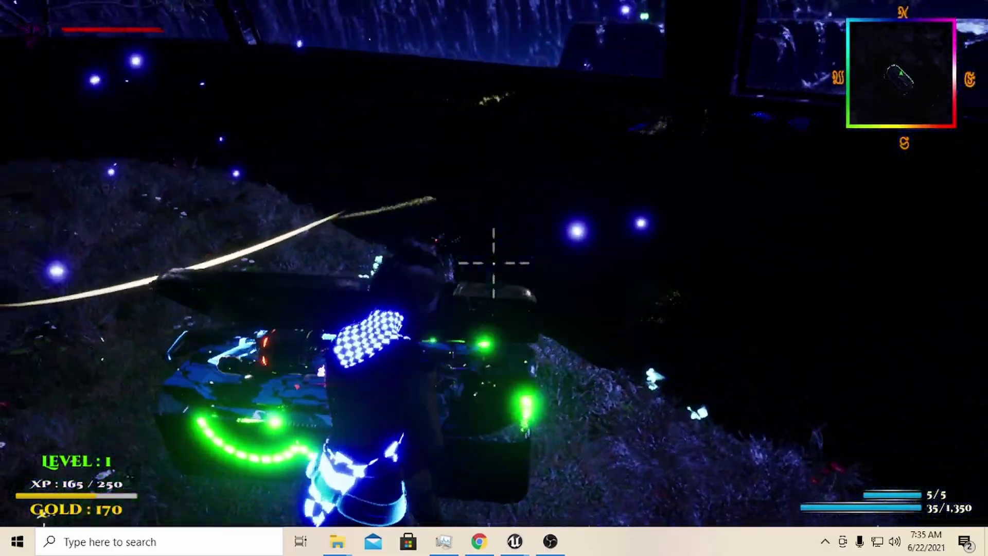
pyautogui.press('a')
pyautogui.press('e')
# In the inventory, unequip the first Rifle, equip the Launcher from the backpack and return to the game.
pyautogui.press('i')
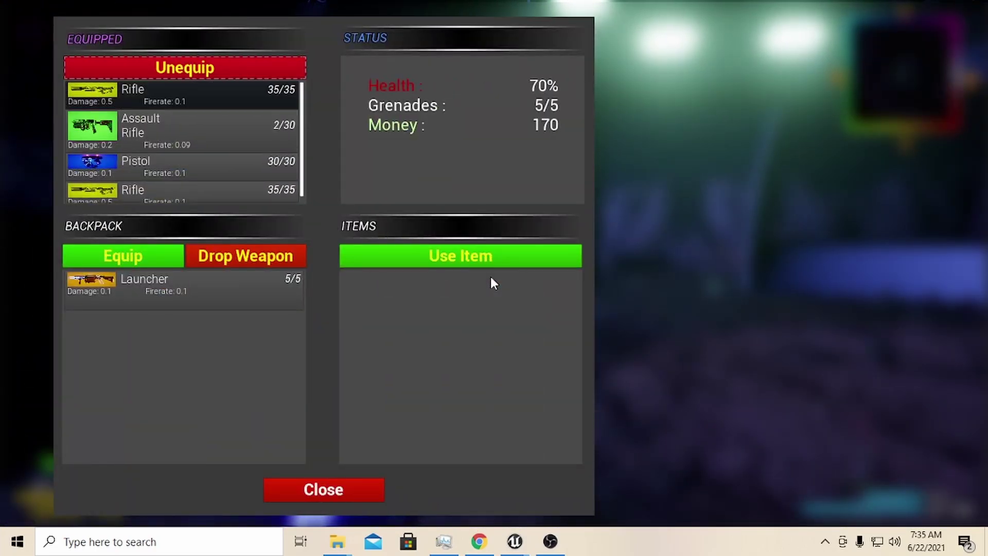
pyautogui.press('Return')
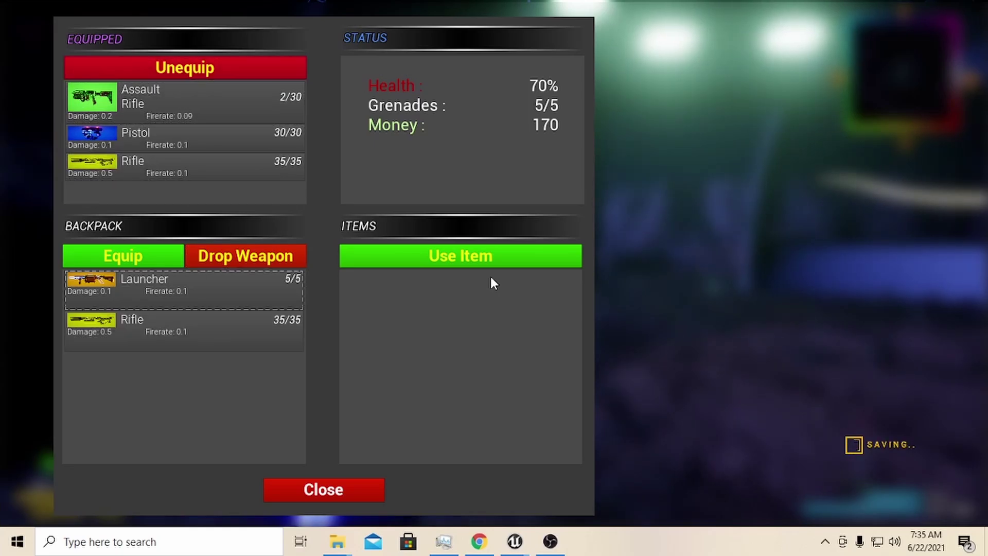
pyautogui.press('Return')
pyautogui.press('Up')
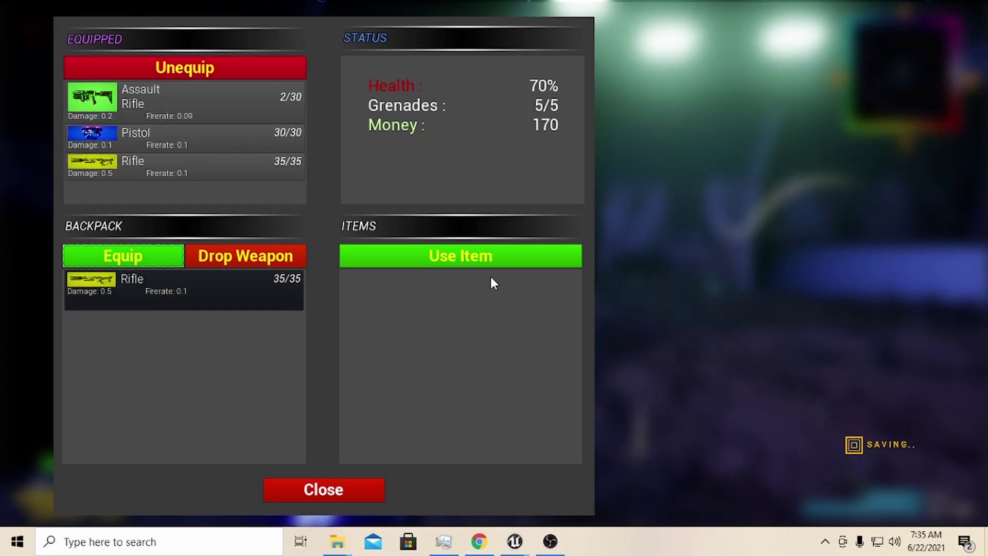
pyautogui.press('Return')
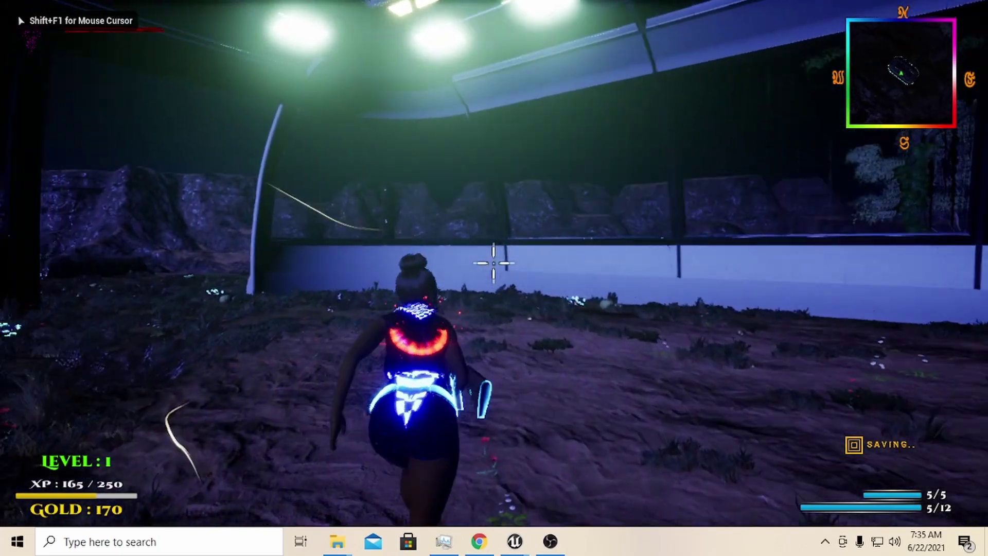
# Leave the shelter, run along its outer wall toward the tall rock pillar, jump and switch to the second weapon.
pyautogui.press('w')
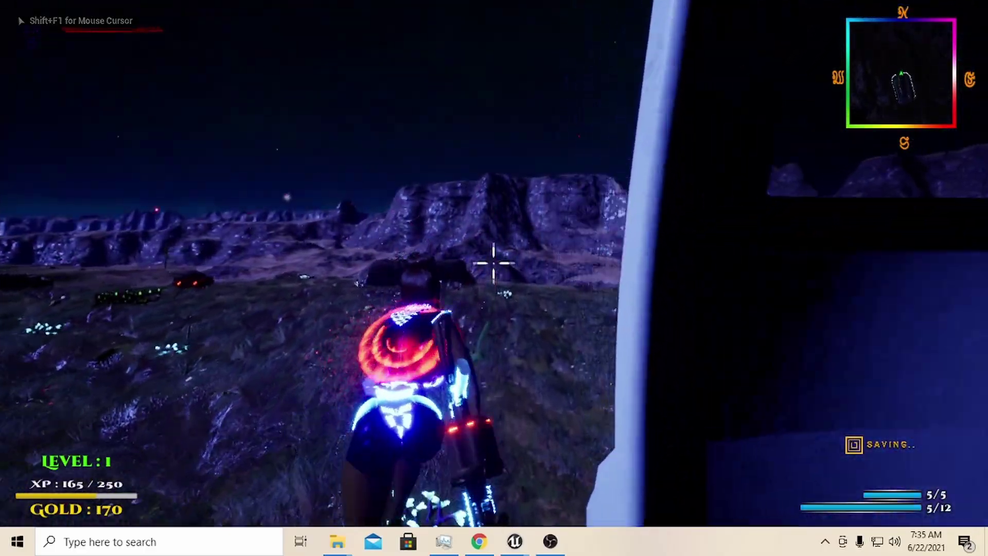
pyautogui.press('w')
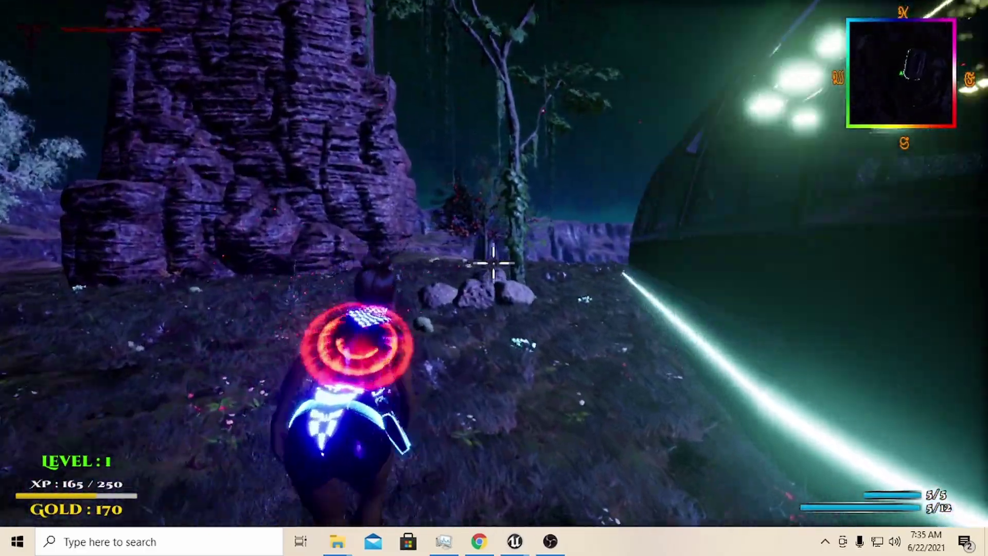
pyautogui.press('w')
pyautogui.press('space')
pyautogui.press('2')
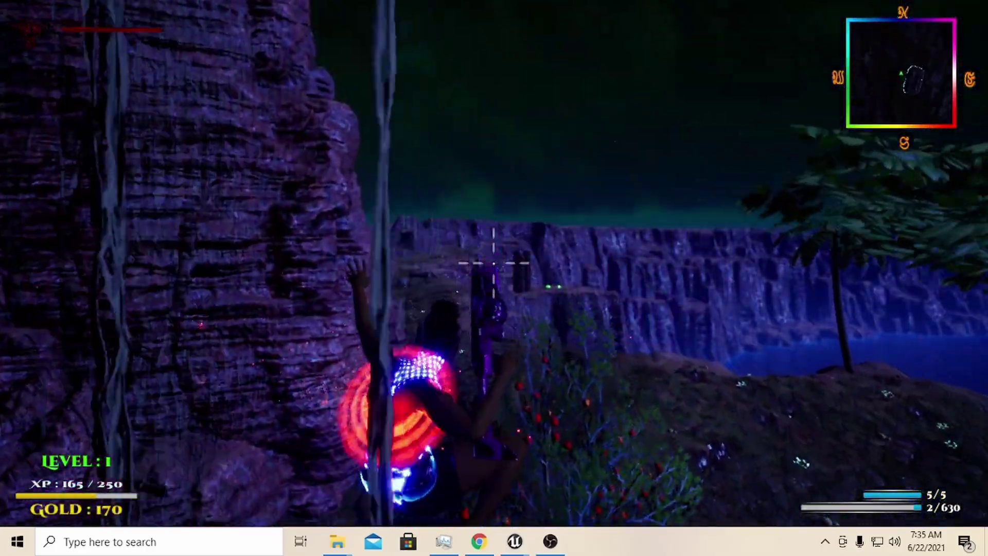
# Run past the rock pillar and across the grassland toward the green-lit structure marked 5.
pyautogui.press('w')
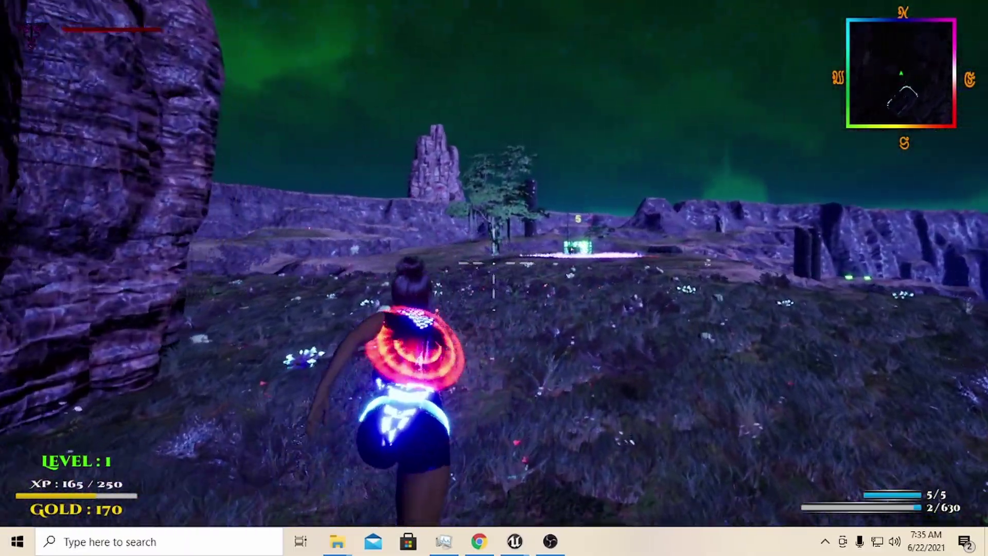
pyautogui.press('w')
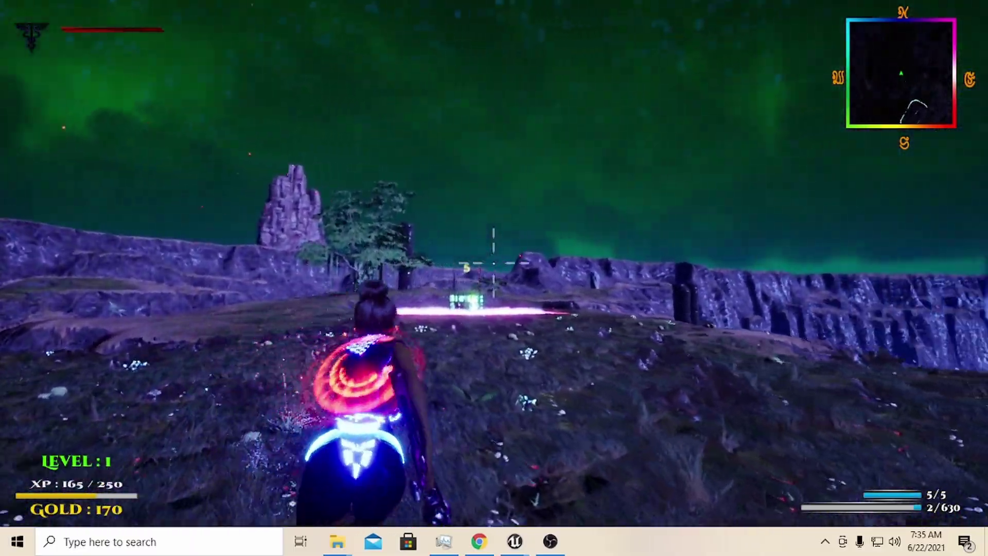
pyautogui.press('w')
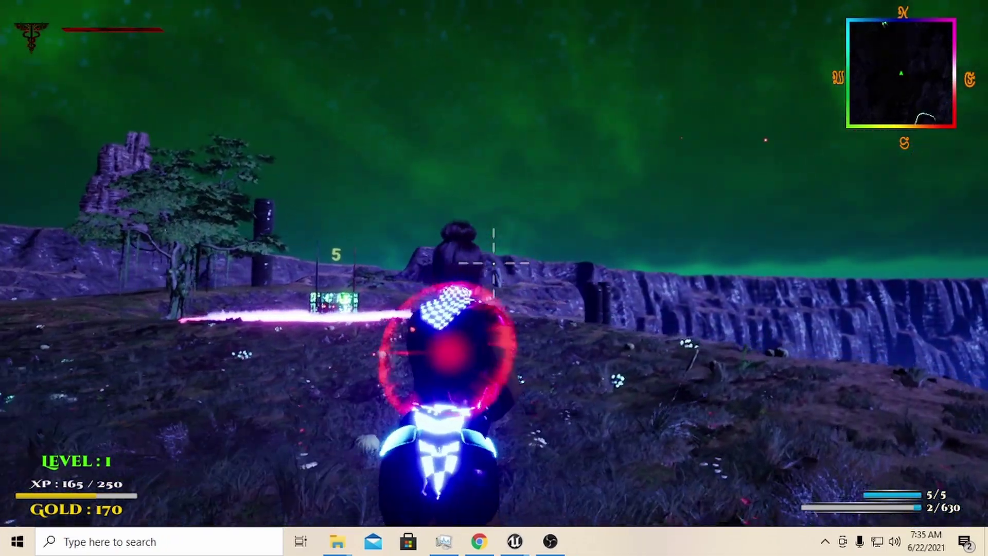
pyautogui.press('w')
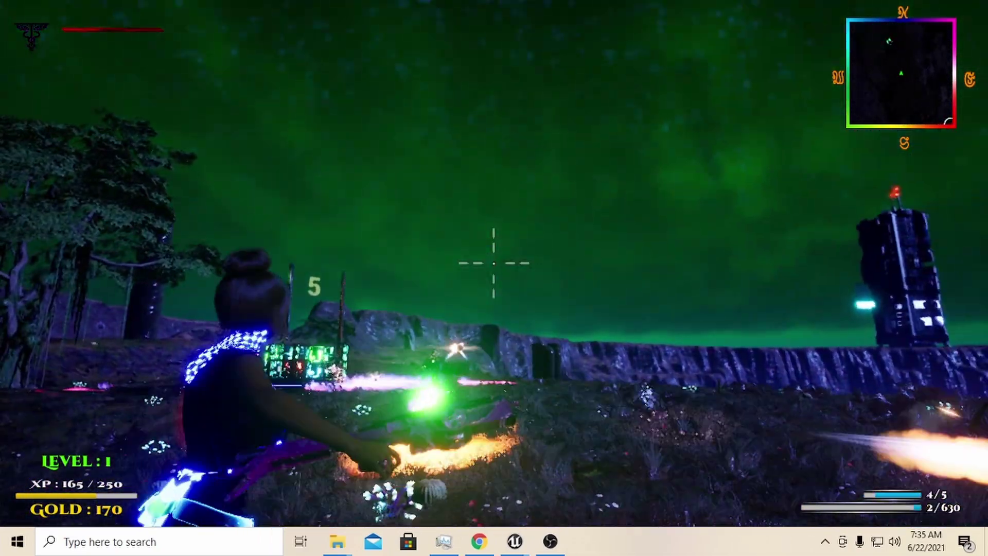
# Switch weapons, fire four shots at the enemies near the structure marked 5 and jump clear.
pyautogui.scroll(-3, 494, 263)
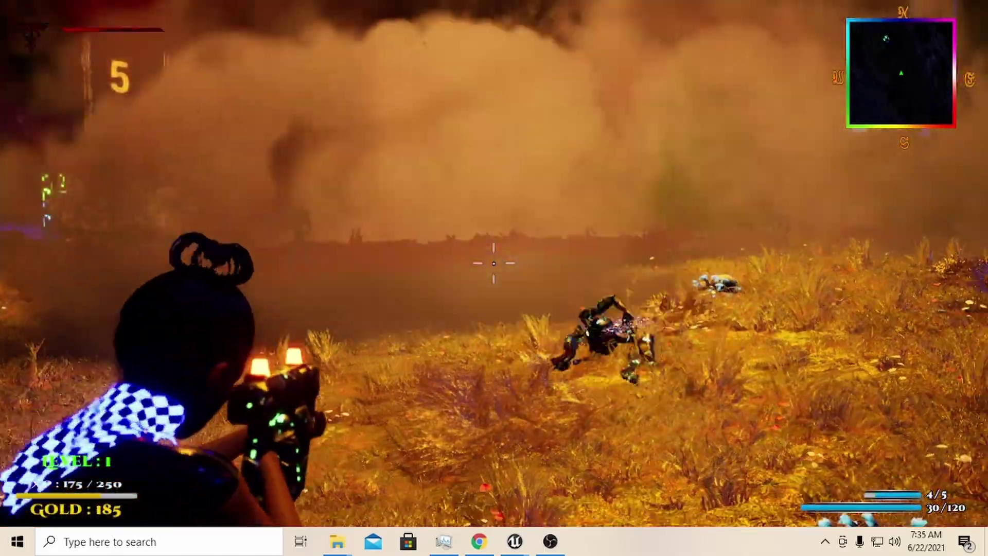
pyautogui.click(494, 263)
pyautogui.click(493, 263)
pyautogui.click(494, 263)
pyautogui.click(494, 263)
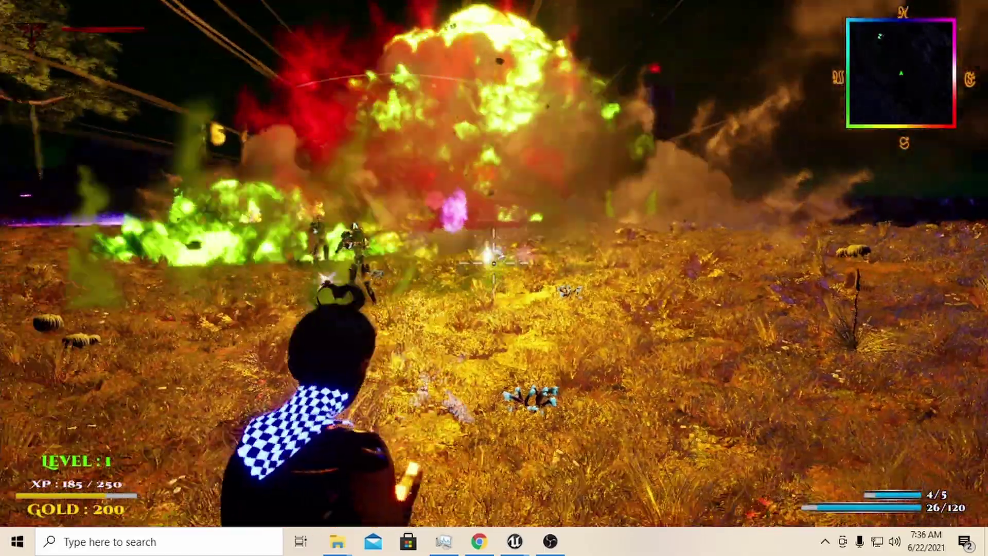
pyautogui.press('space')
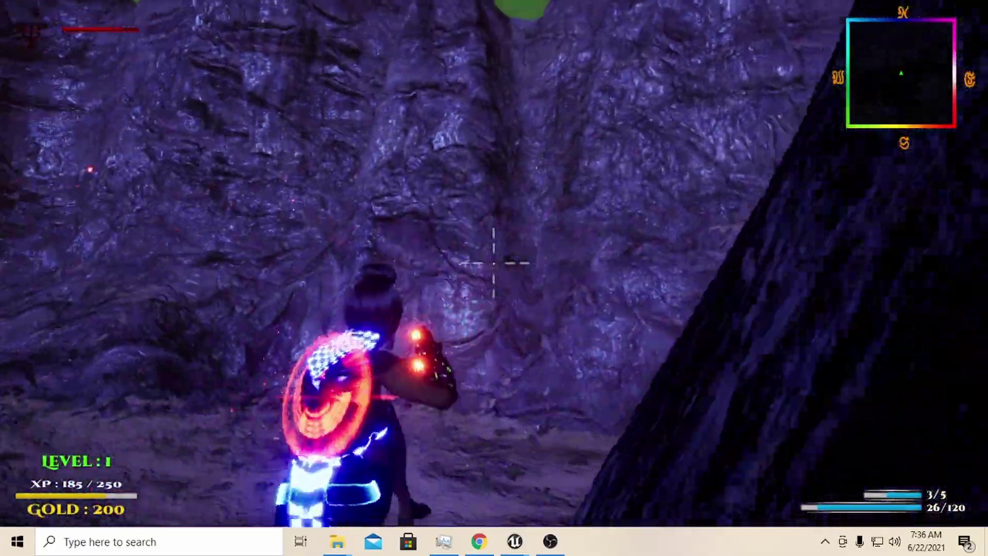
# Switch to the second weapon and run through the canyon between the steep rock walls.
pyautogui.press('space')
pyautogui.press('2')
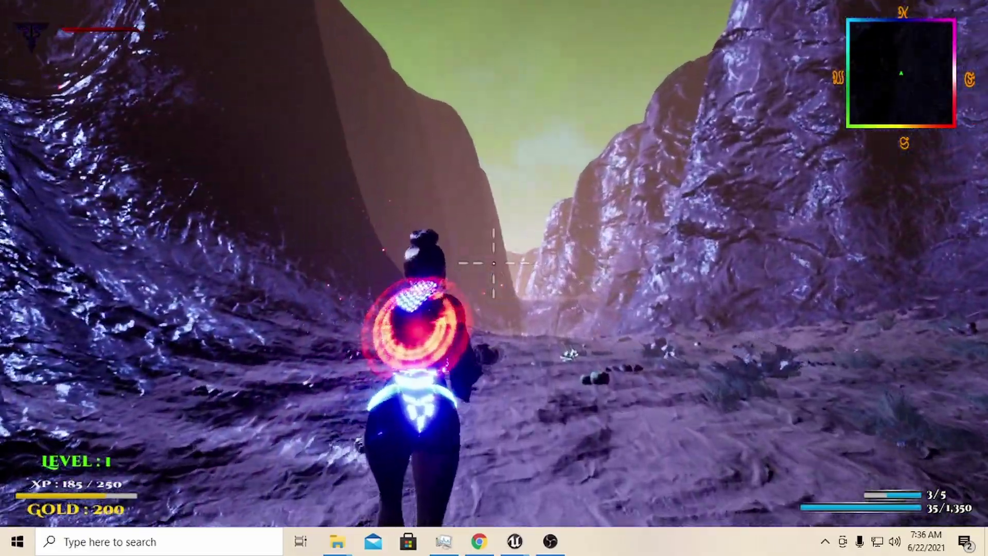
pyautogui.press('w')
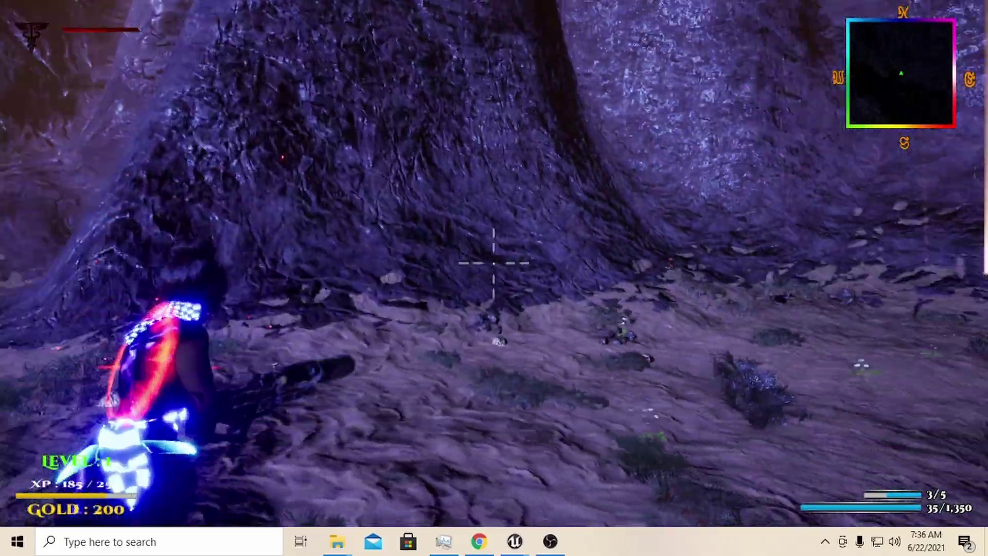
pyautogui.press('a')
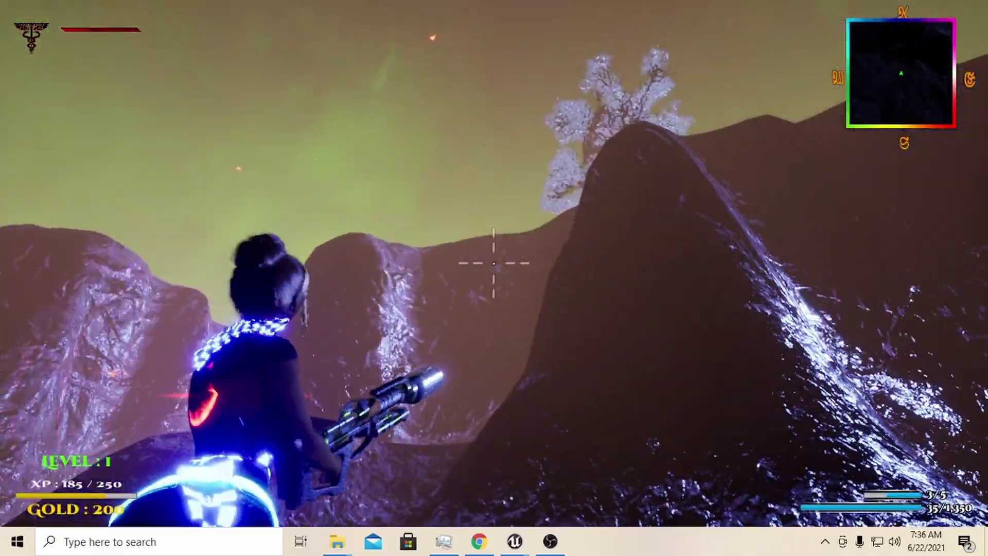
pyautogui.press('w')
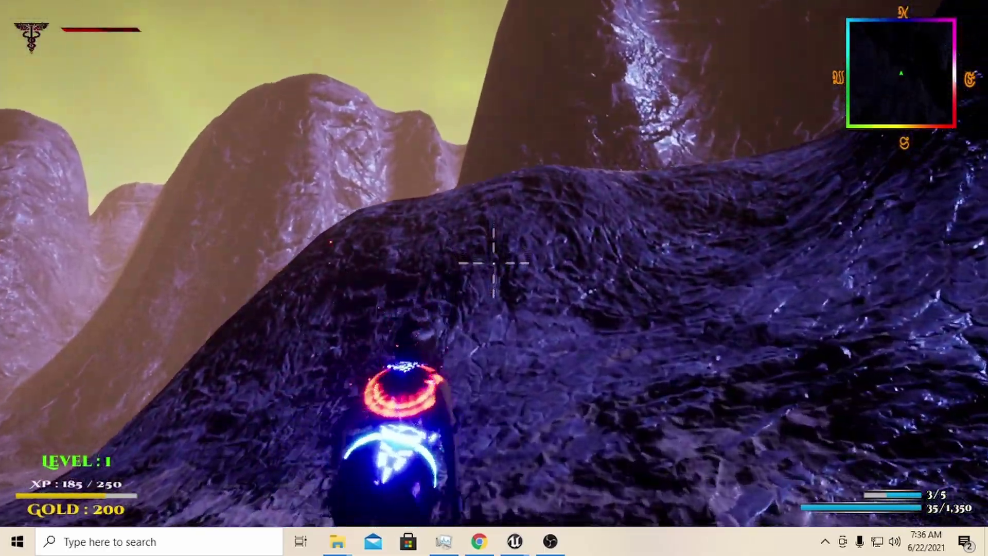
pyautogui.press('w')
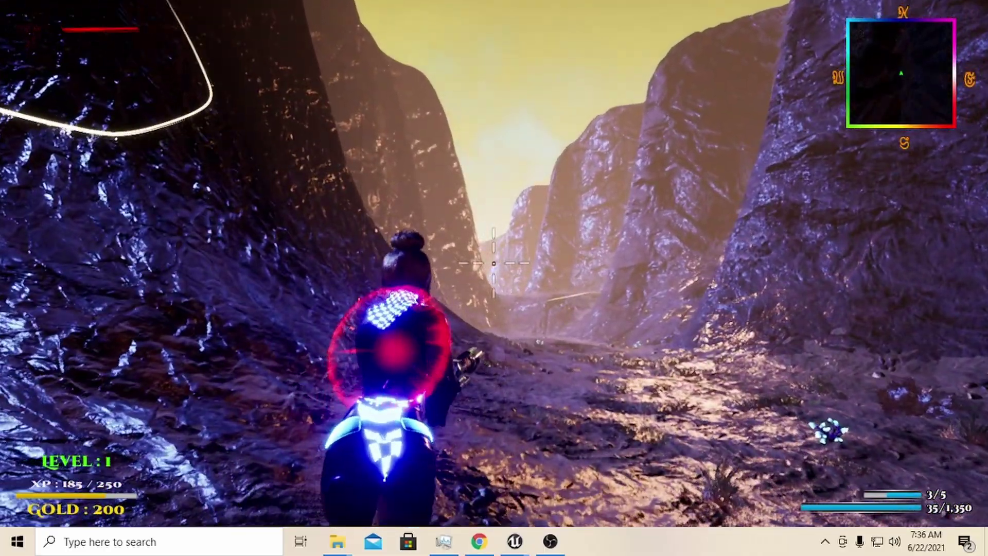